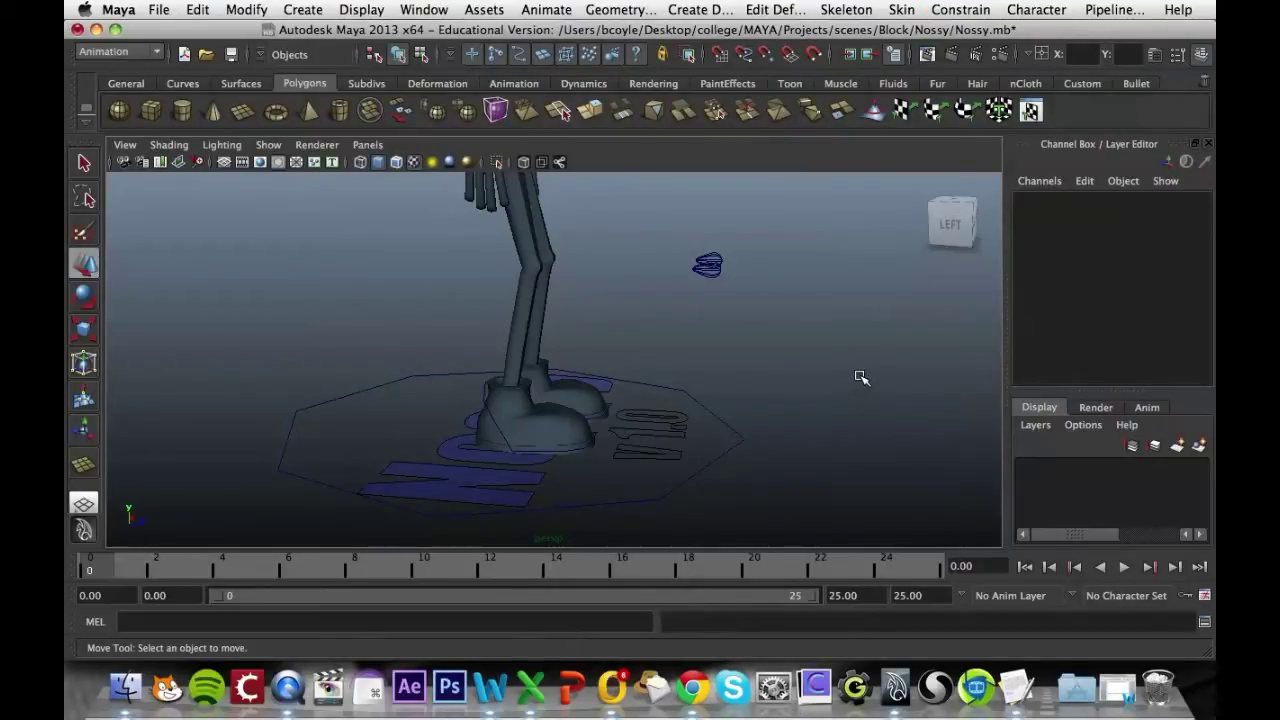
Show the desktop and preview WalkCycle_Side.jpeg in Quick Look to see the walk poses.
key(F11)
click(740, 345)
key(space)
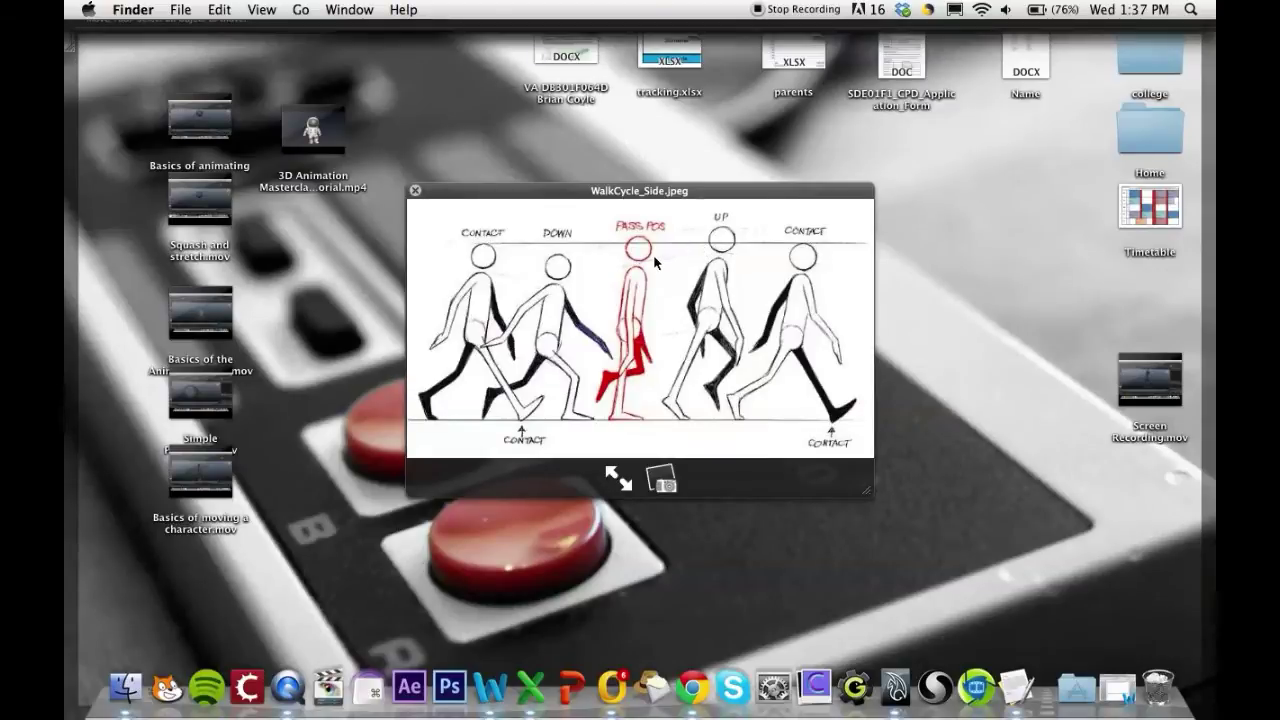
Close the Quick Look preview and confirm Maya's playback end frame is 25.
key(space)
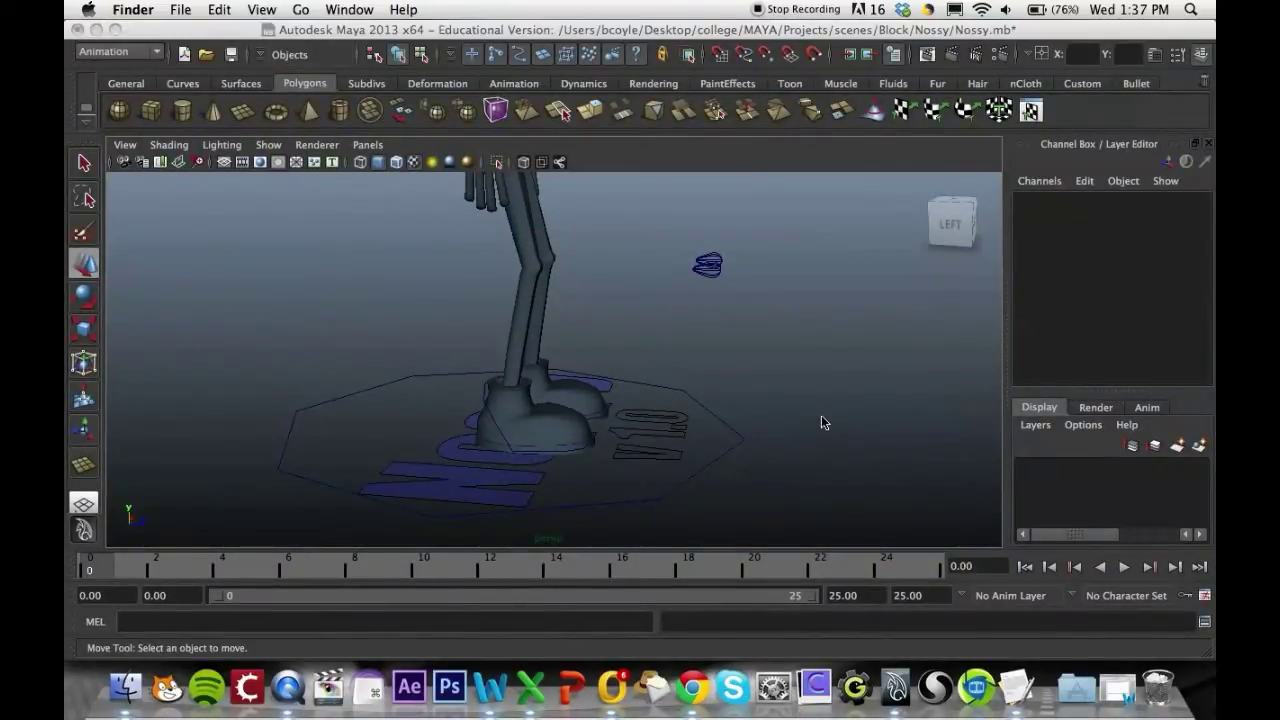
click(821, 420)
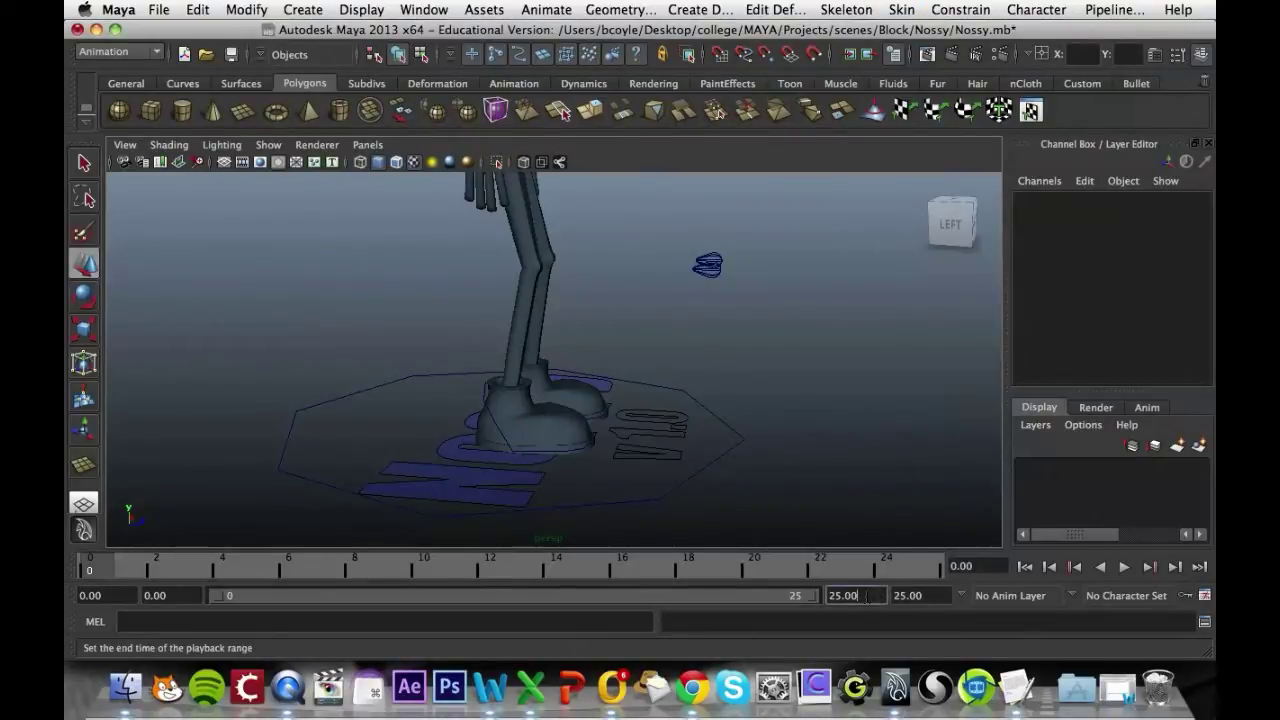
click(822, 596)
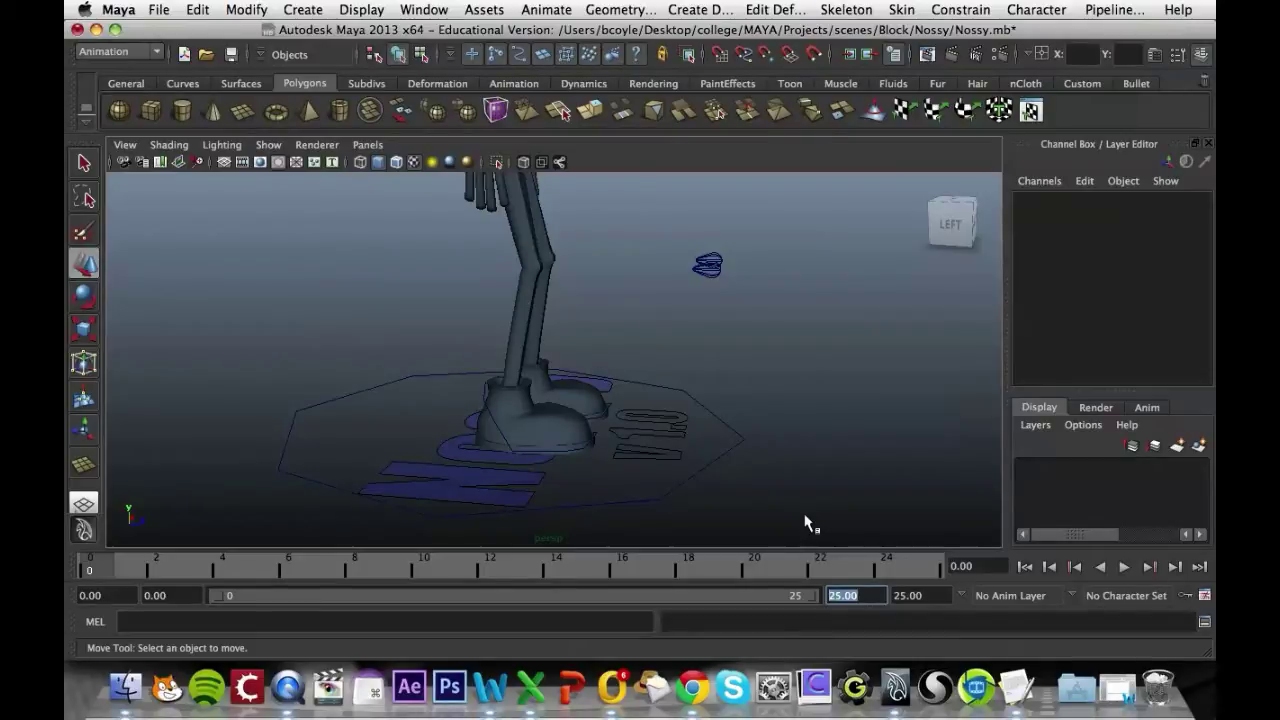
Toggle the Channel Box off and back on, and keep the Animation menu set.
click(1203, 55)
click(1203, 55)
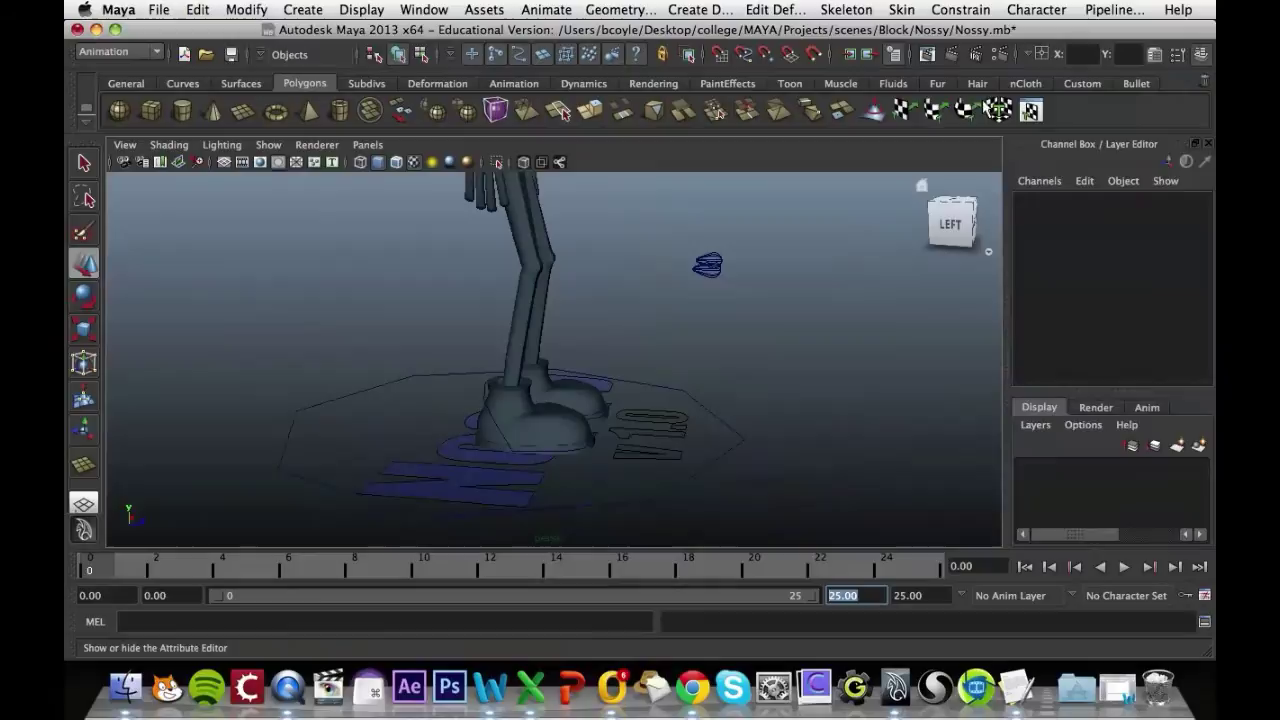
click(147, 56)
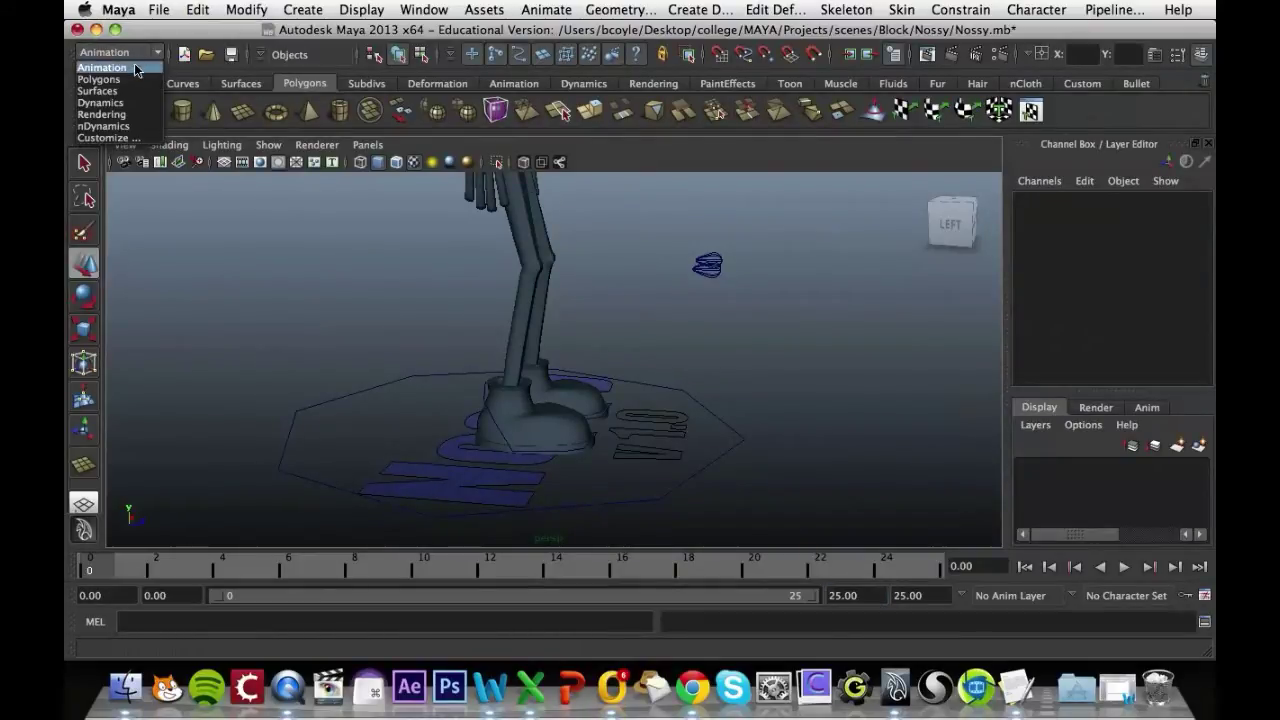
click(133, 65)
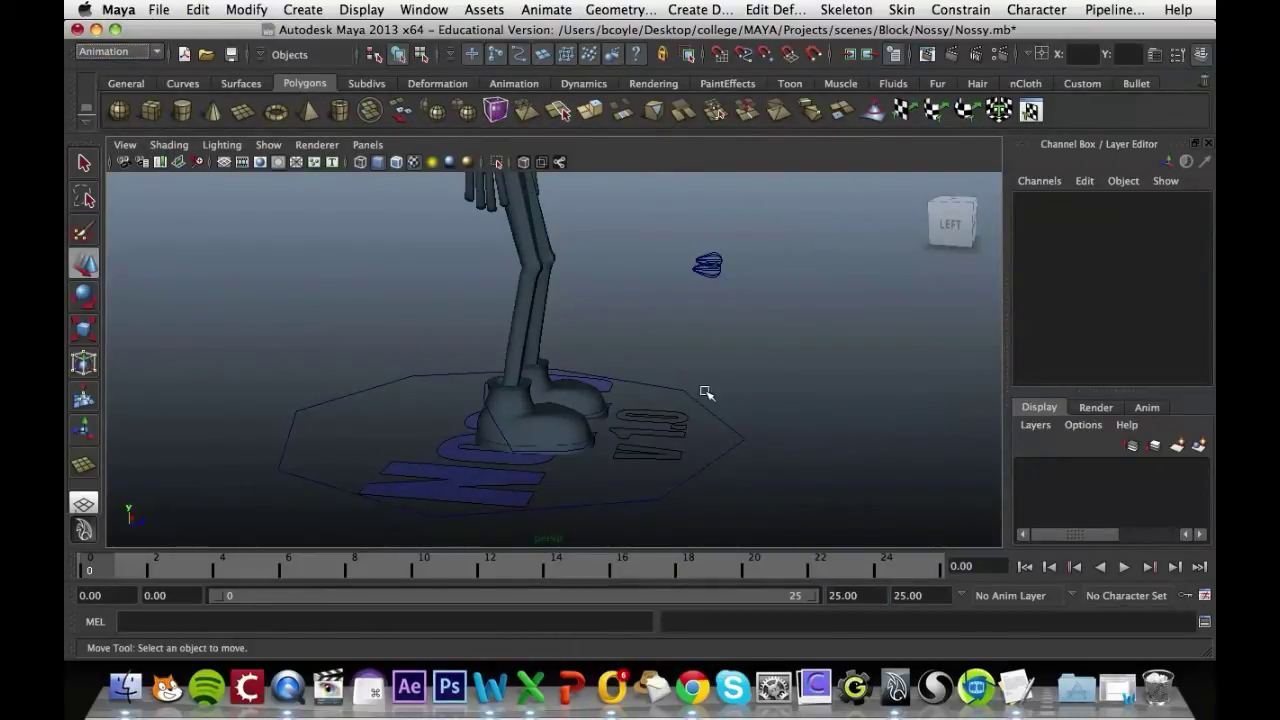
Move Nossy_R_Leg_Controller forward to Translate Z 1.882.
alt+drag(703, 391, 800, 417)
click(609, 436)
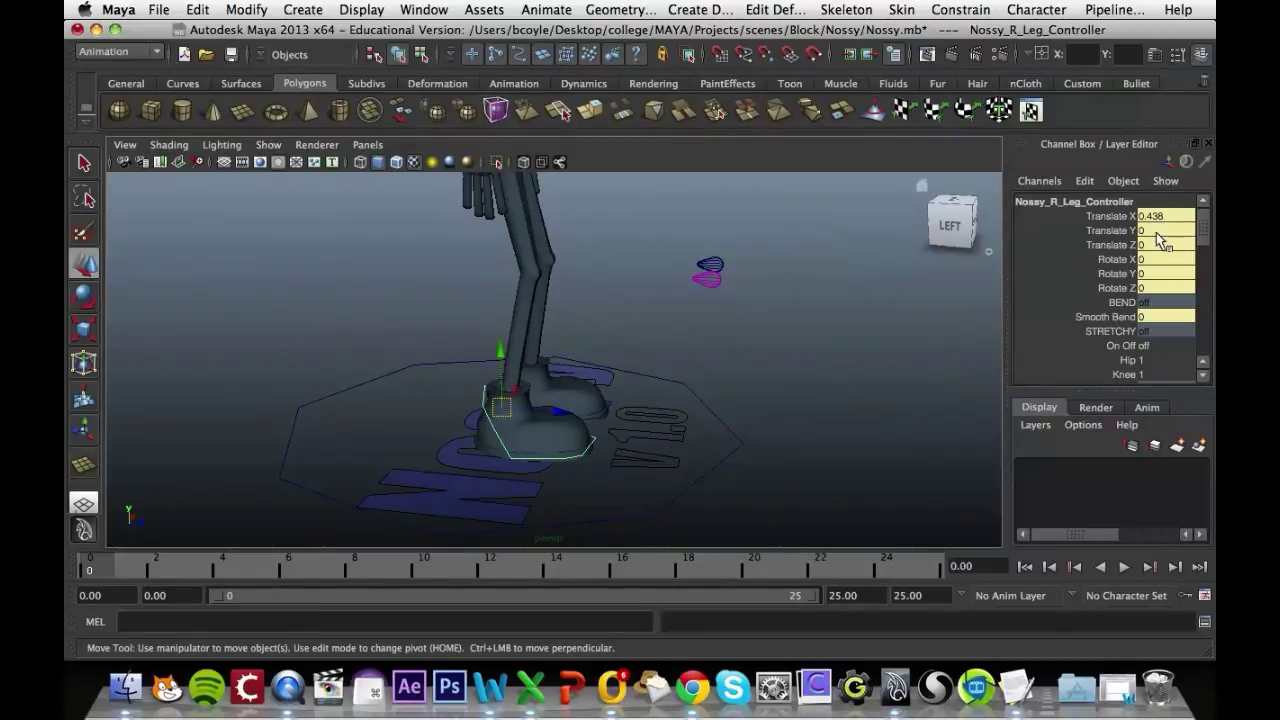
alt+drag(831, 391, 599, 406)
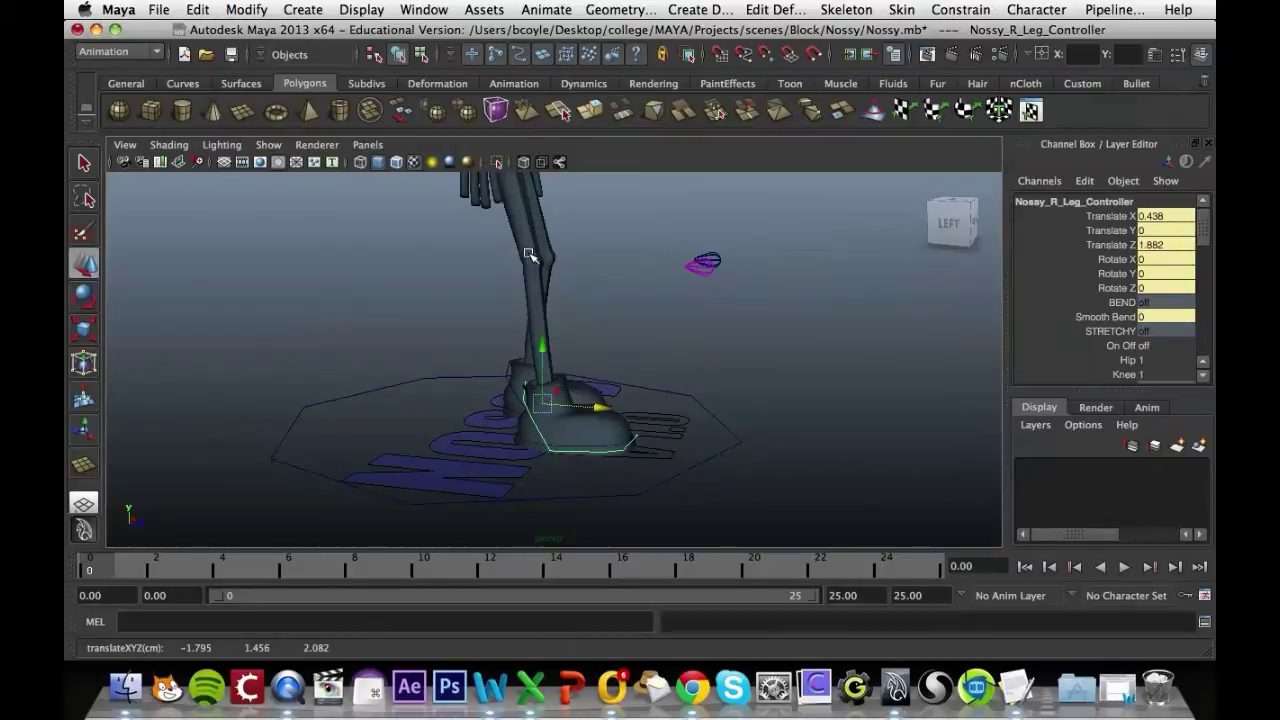
Move Nossy_L_Leg_Controller back to Translate Z -2.531 and check the stride.
alt+drag(655, 318, 694, 338)
click(518, 395)
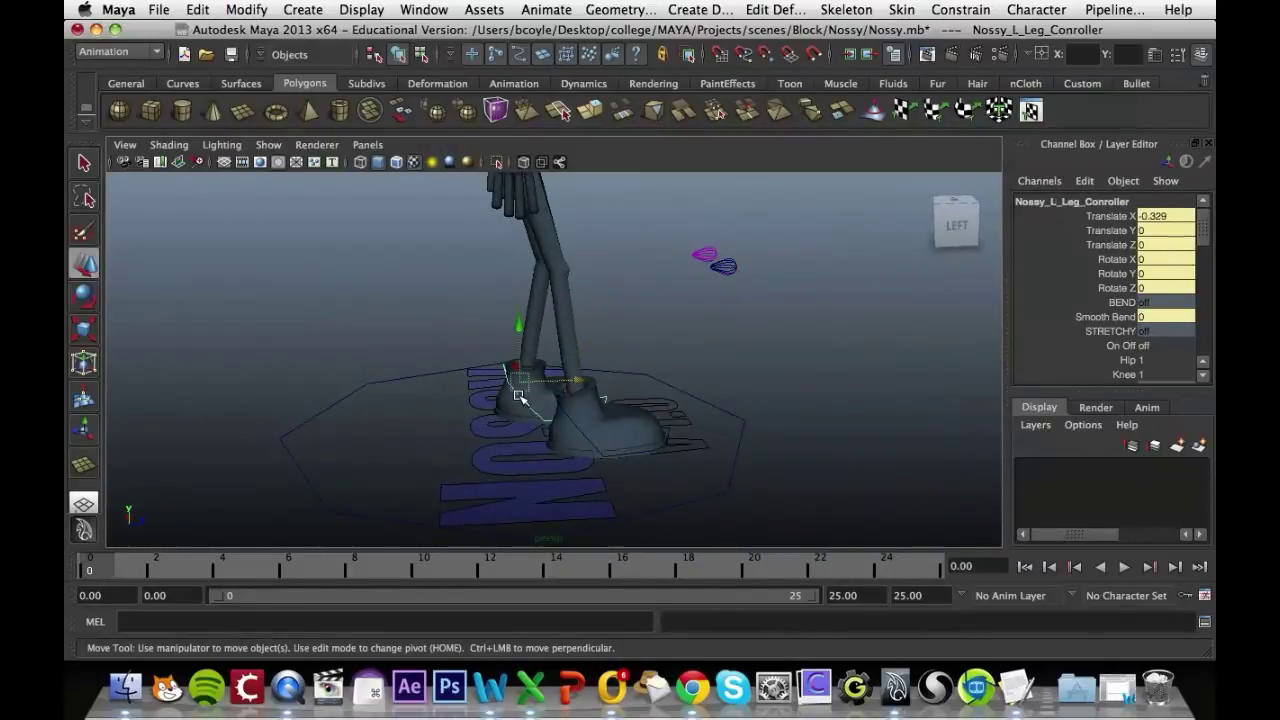
drag(578, 386, 522, 386)
alt+drag(686, 316, 666, 297)
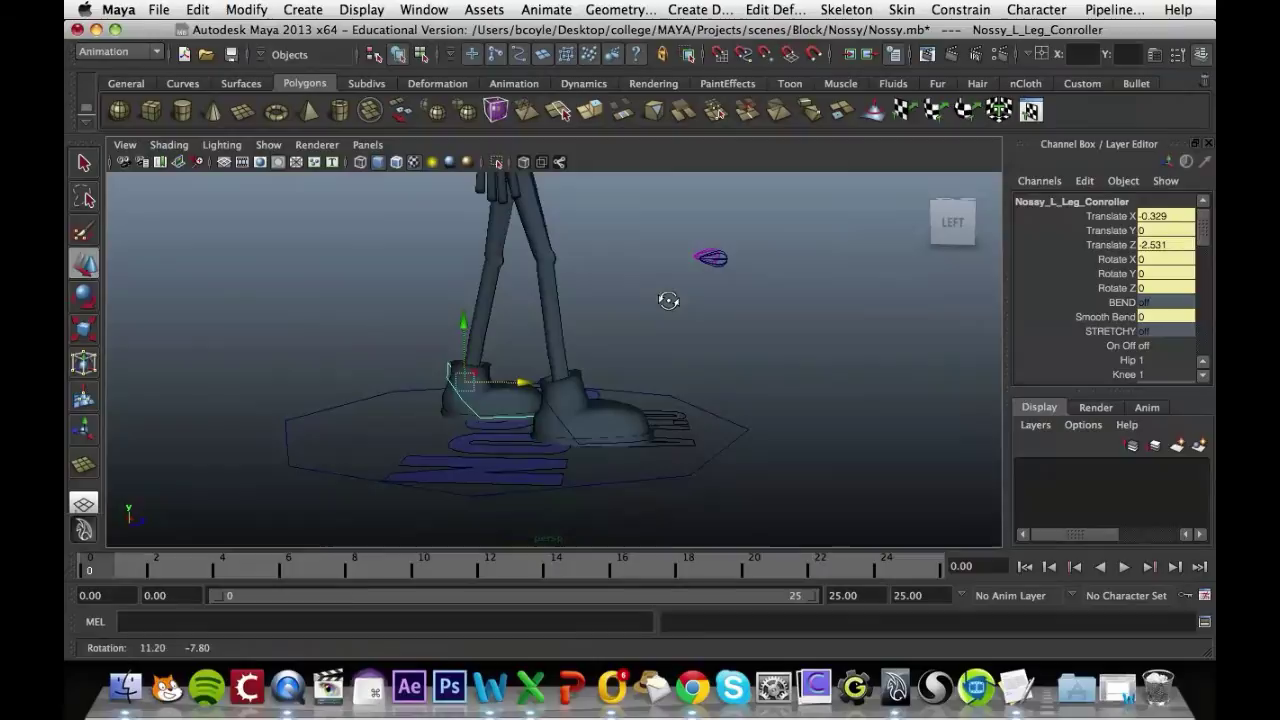
alt+drag(731, 322, 762, 318)
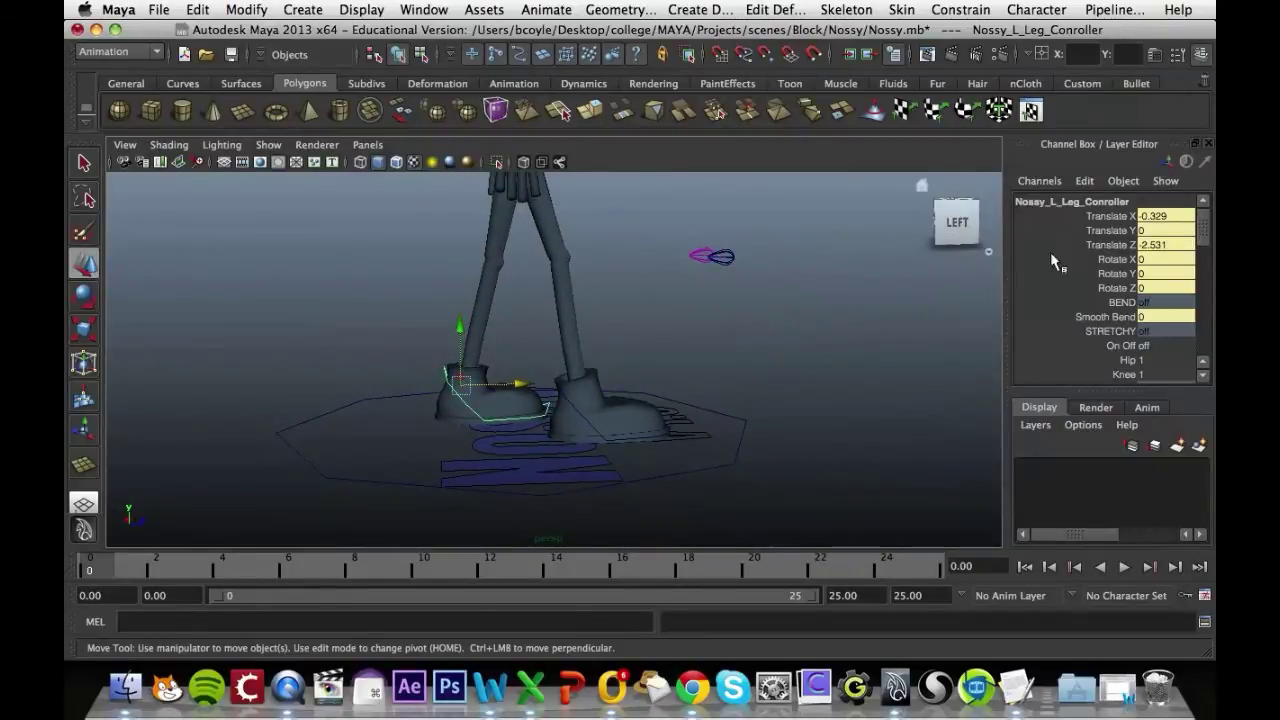
Key Translate X/Y/Z of both leg controllers at frame 0.
drag(1118, 220, 1118, 247)
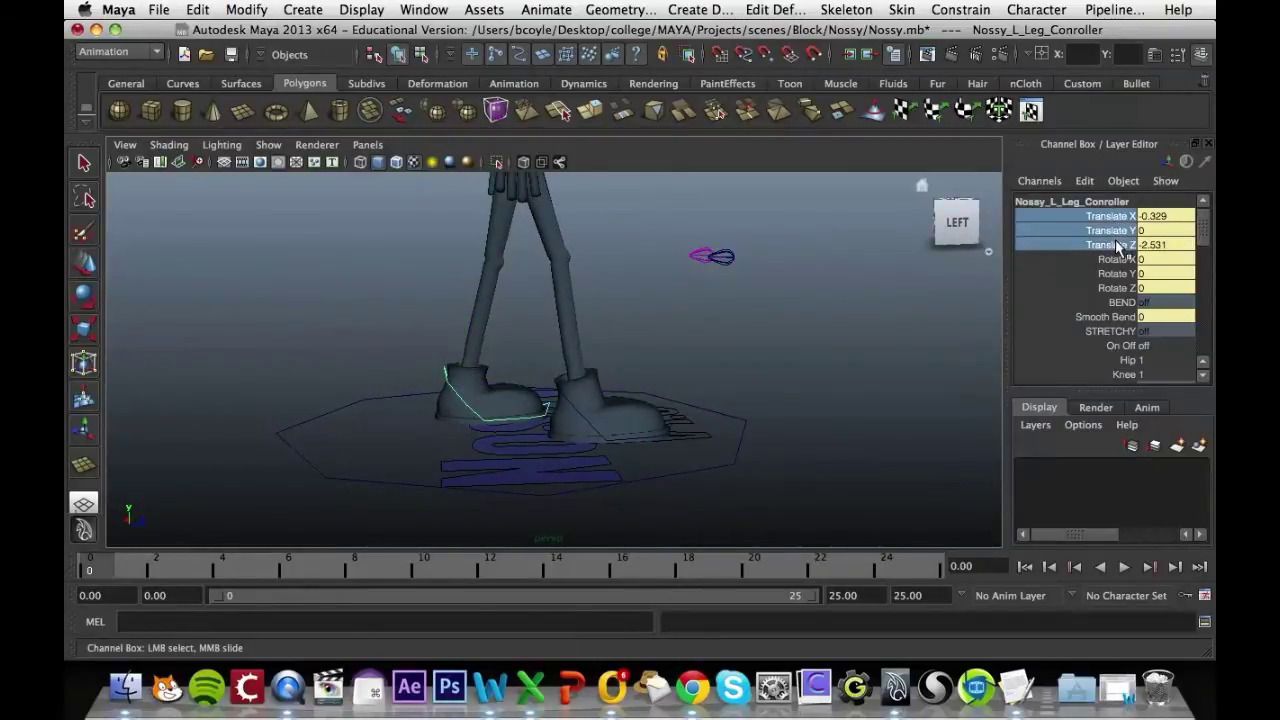
right_click(1118, 222)
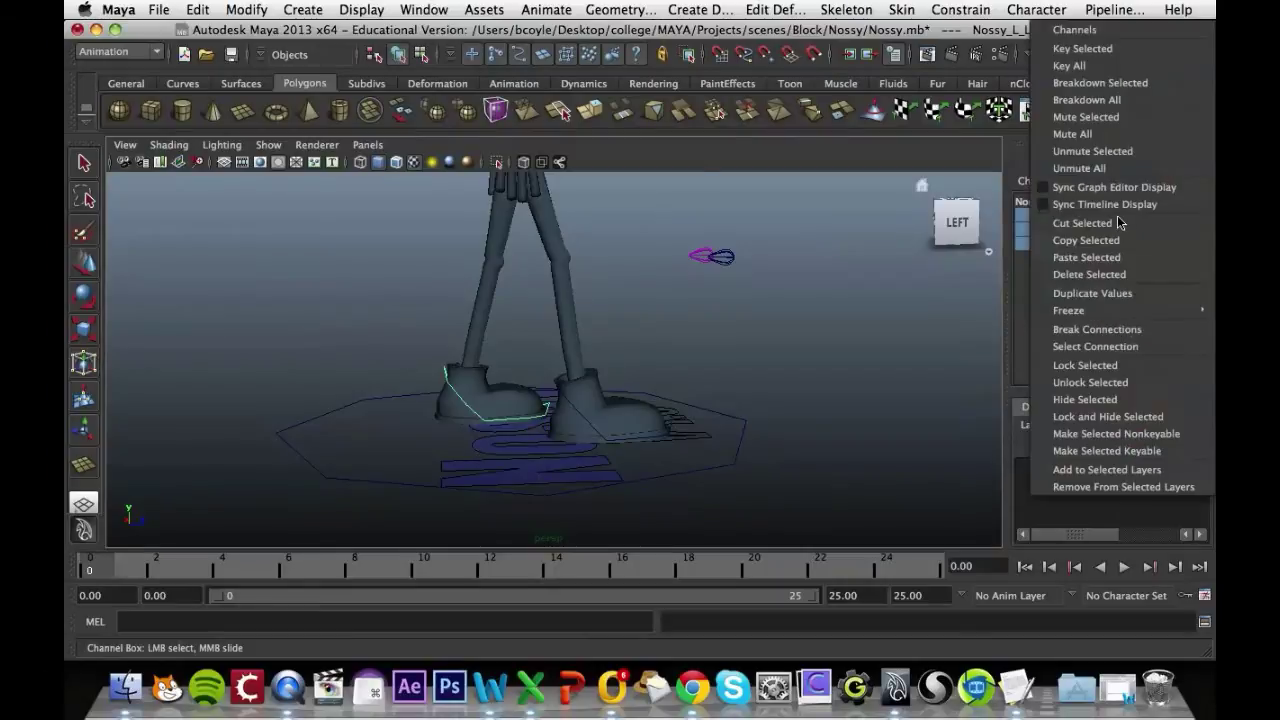
click(1082, 48)
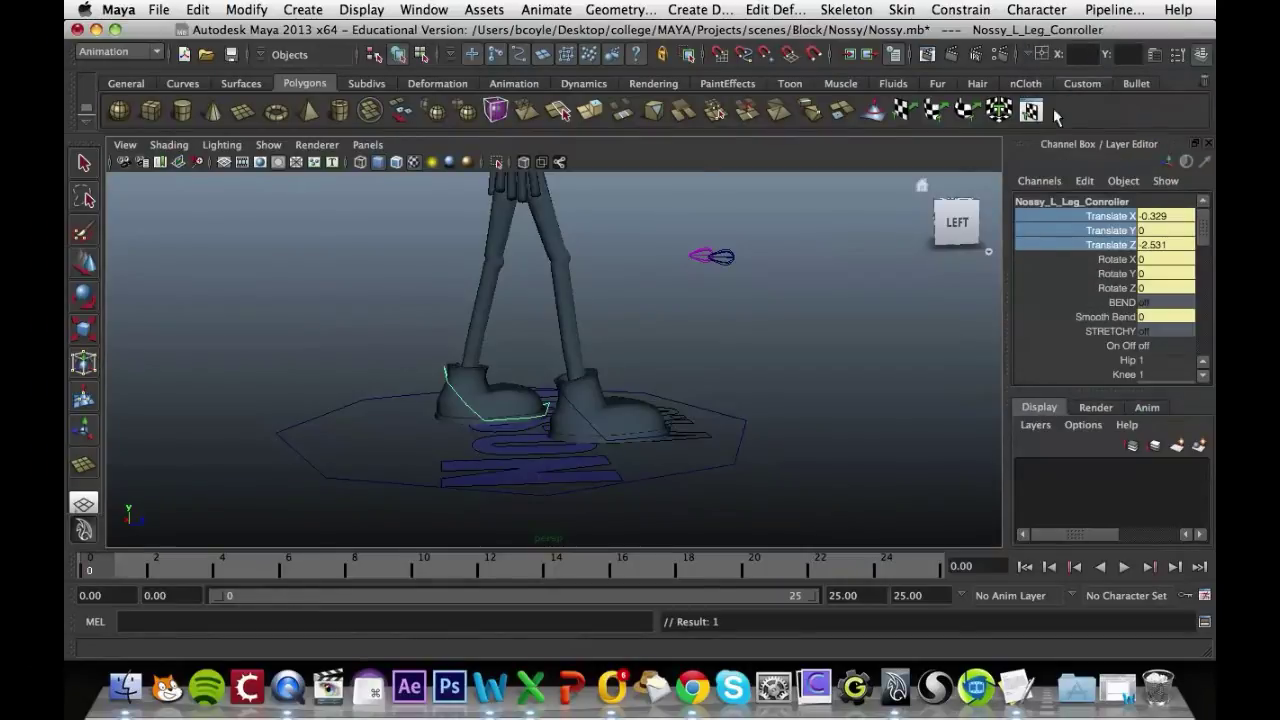
click(577, 410)
key(w)
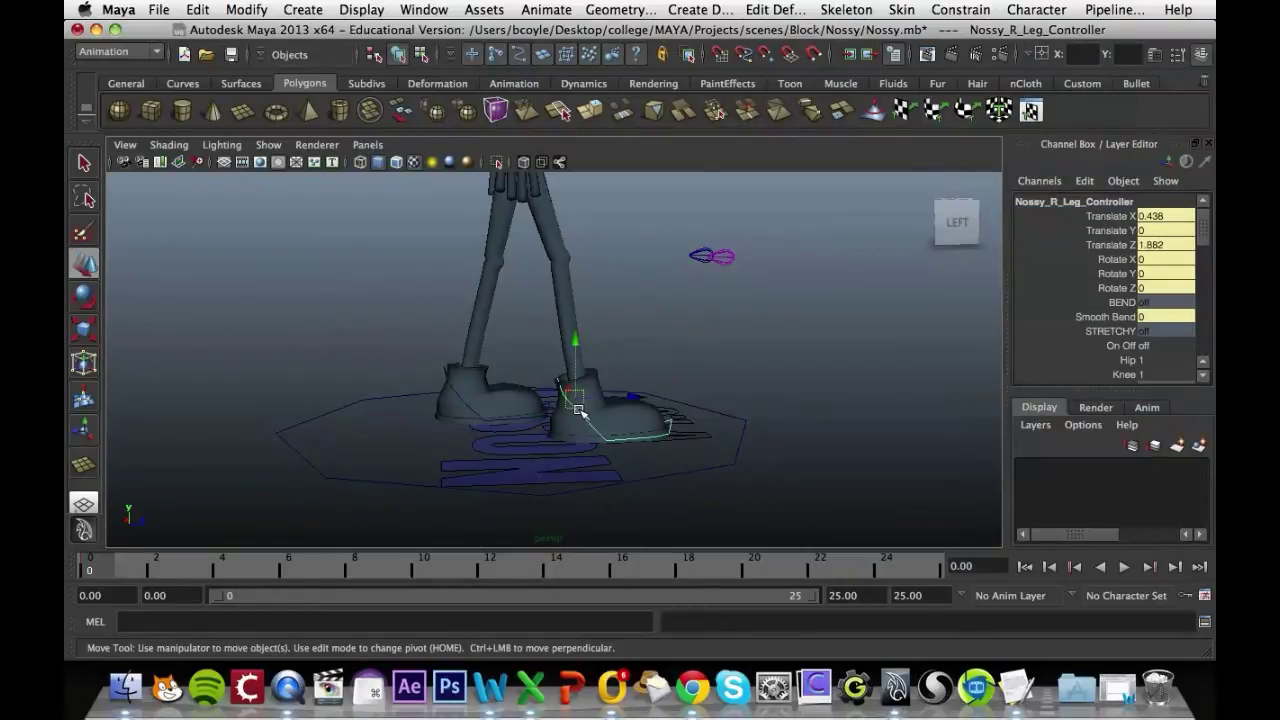
drag(1120, 216, 1131, 258)
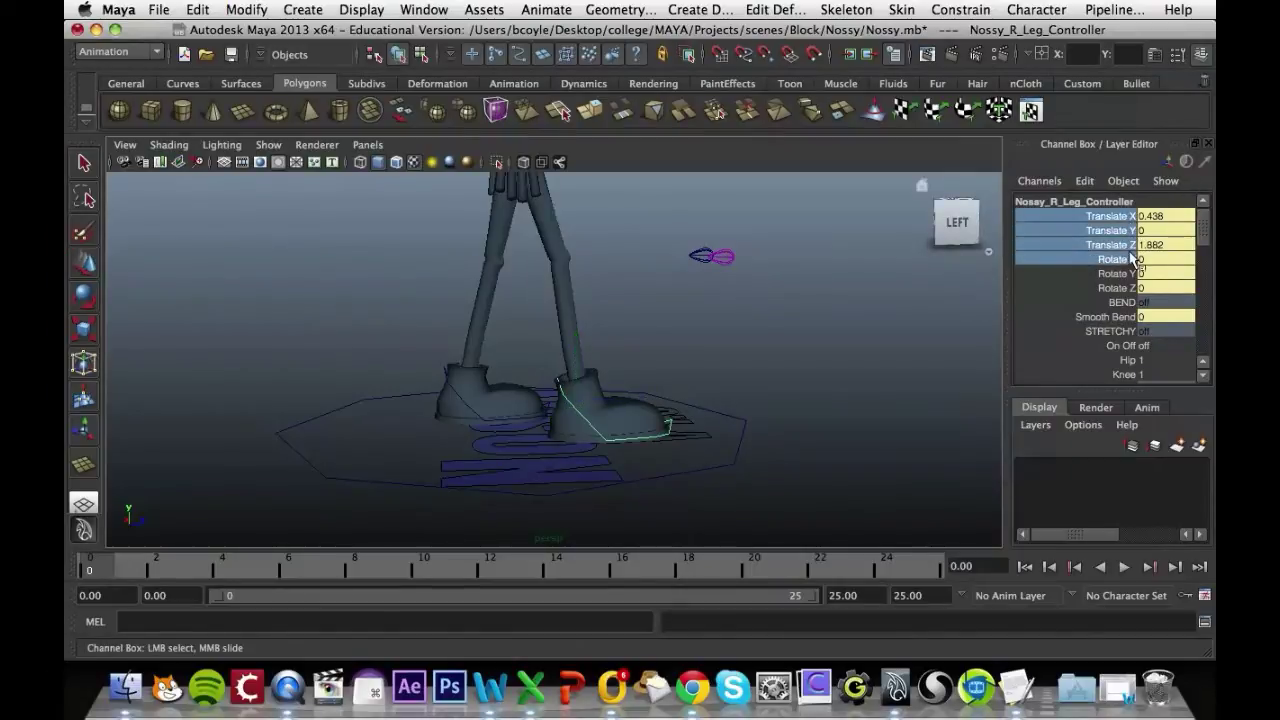
right_click(1133, 256)
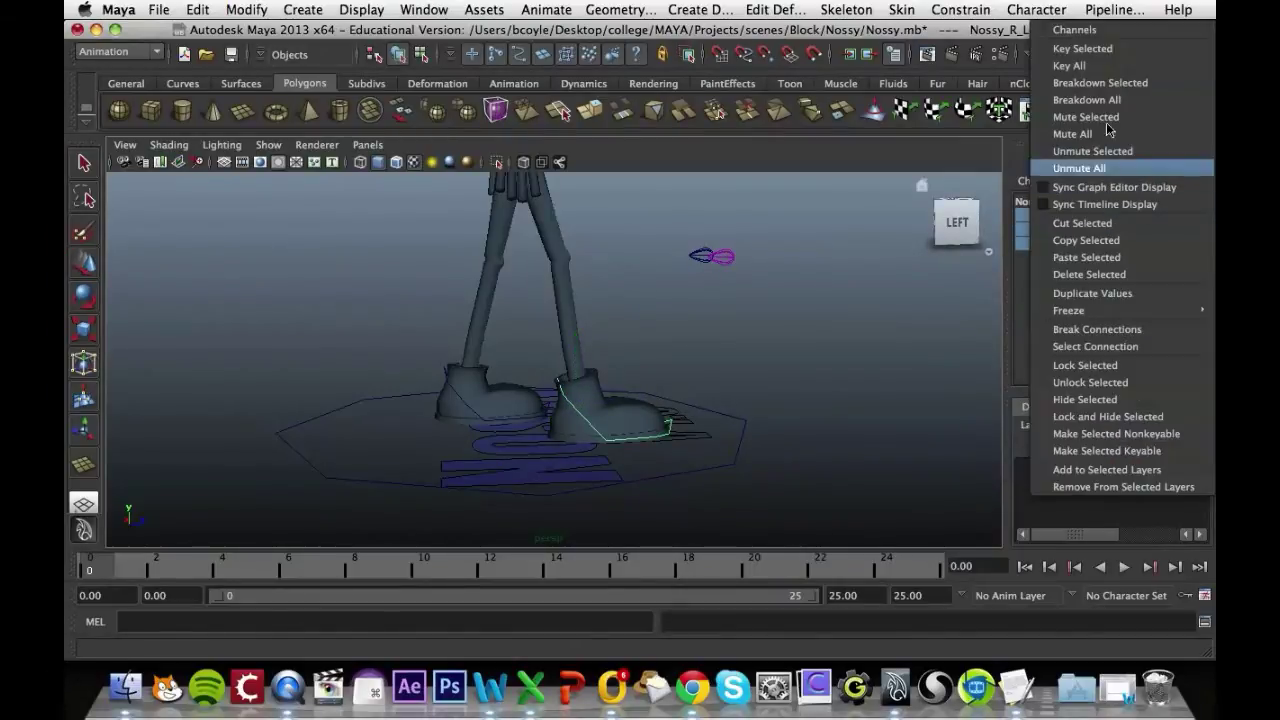
click(1106, 50)
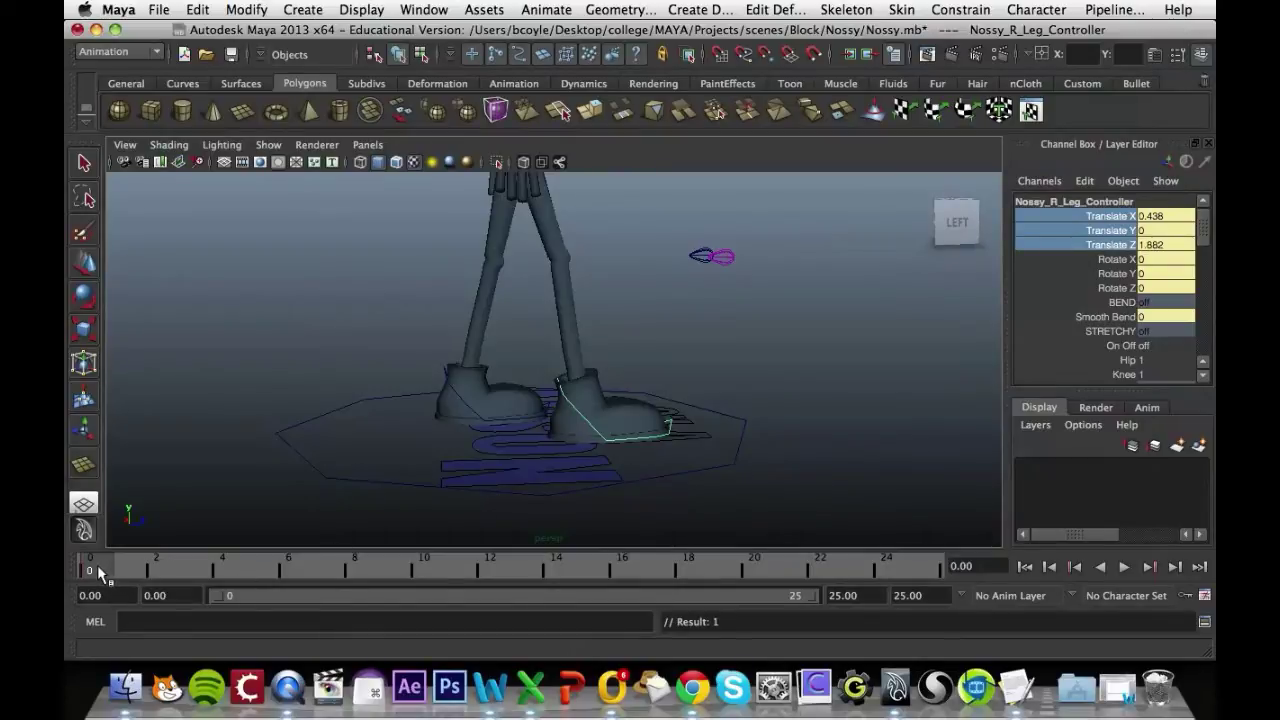
Key both leg controllers' translates again at frame 25, then play back.
key(alt+v)
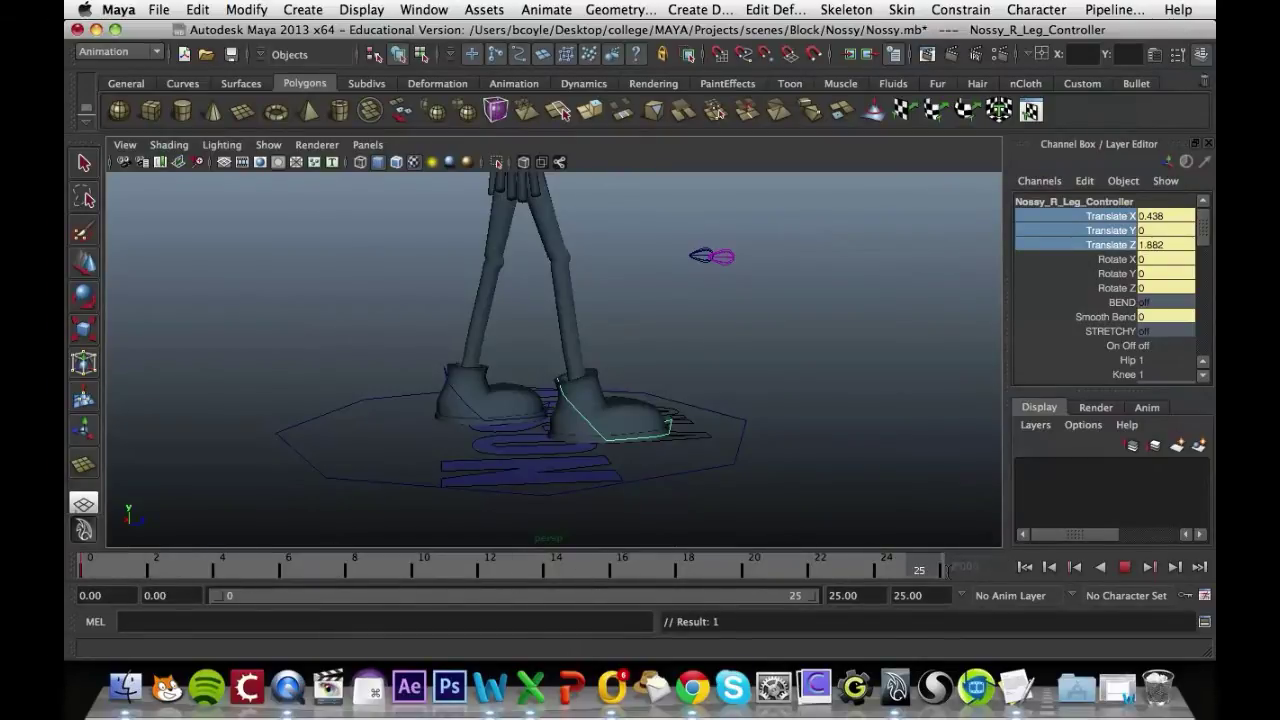
right_click(1120, 222)
click(1116, 47)
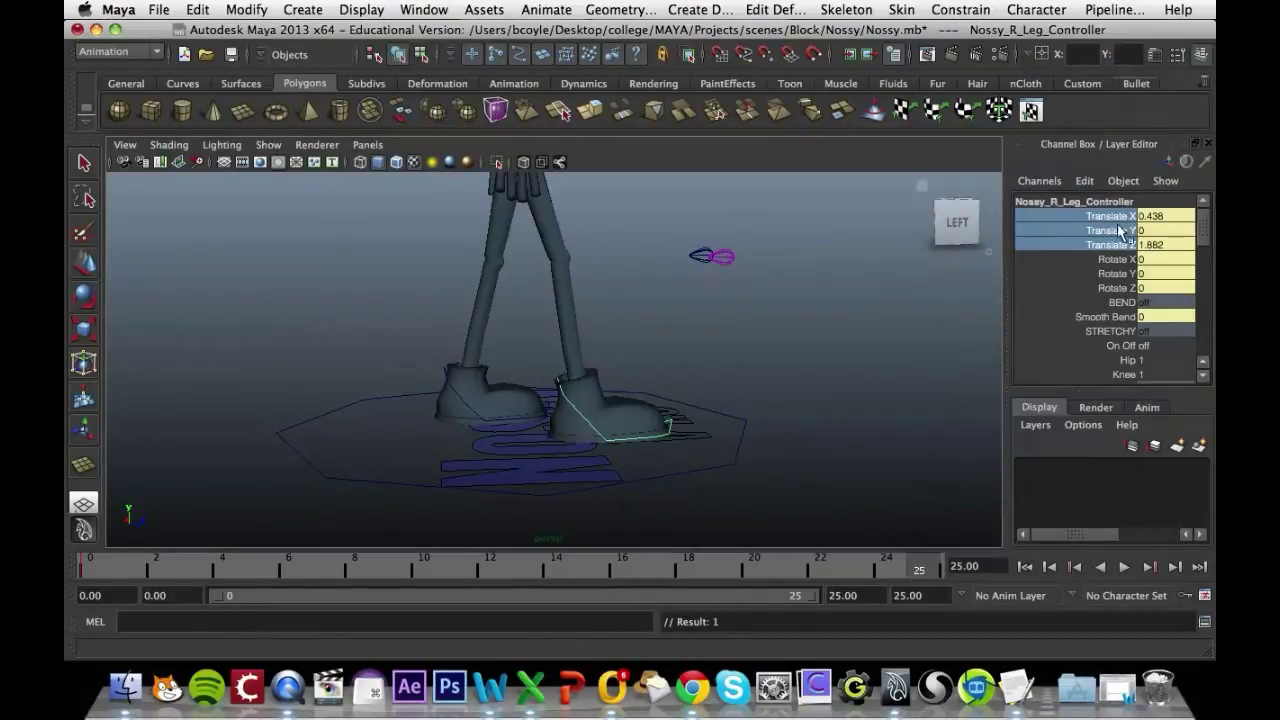
click(457, 400)
key(w)
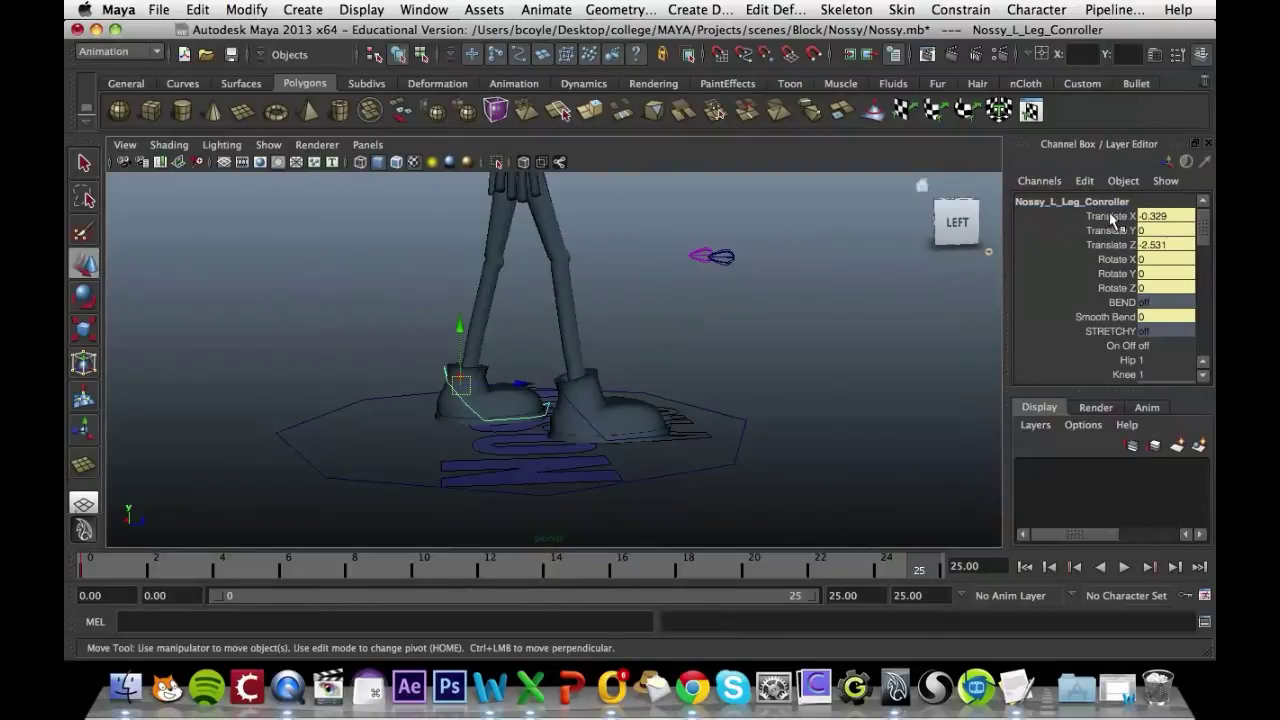
drag(1114, 218, 1125, 246)
right_click(1128, 246)
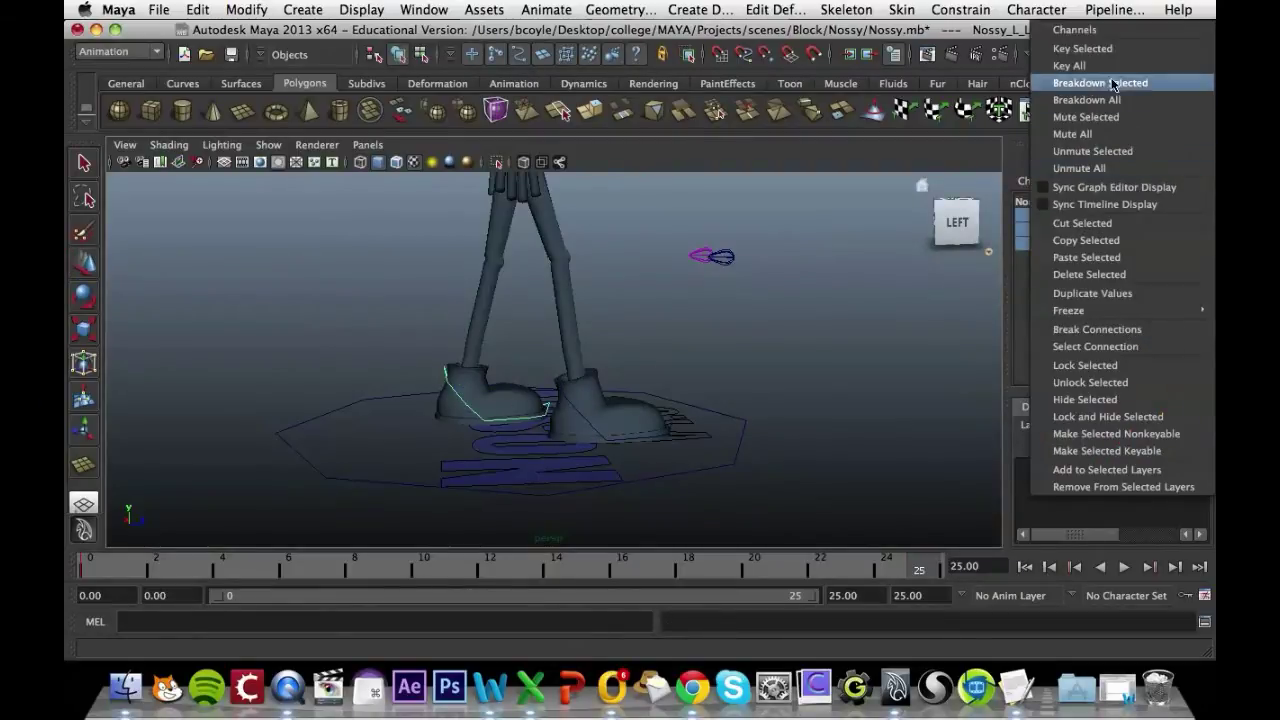
click(1105, 48)
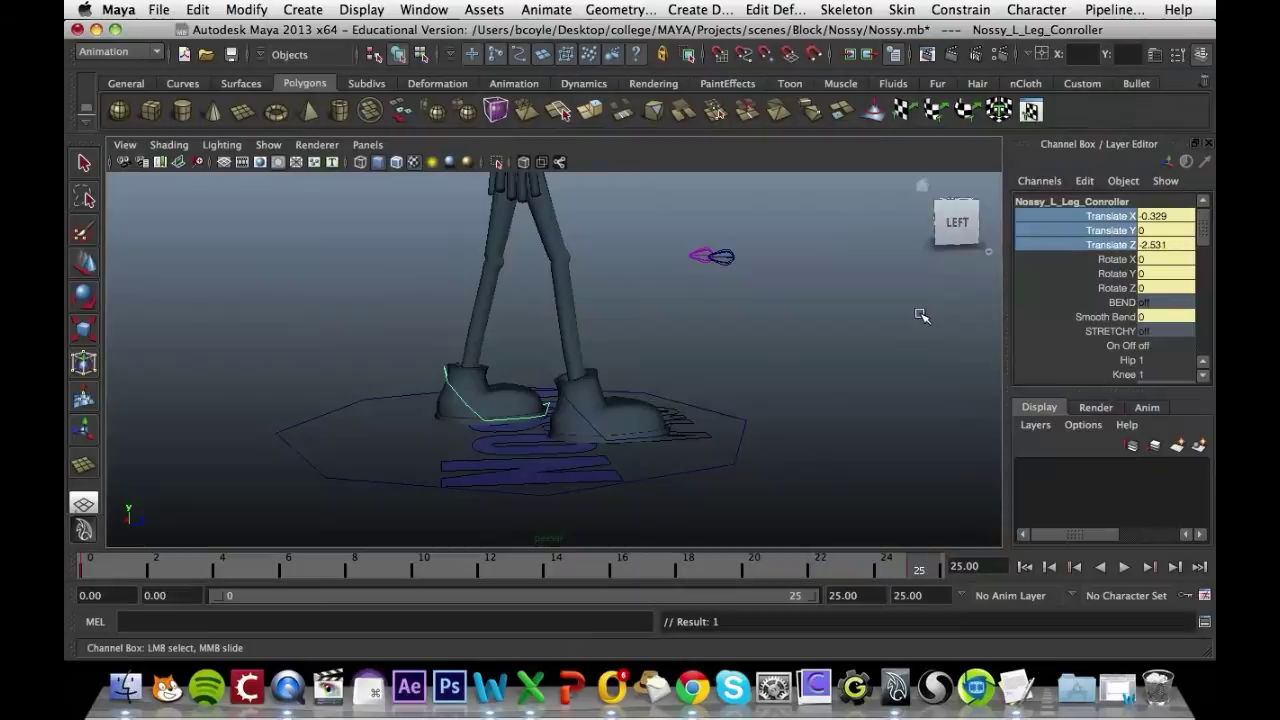
key(alt+v)
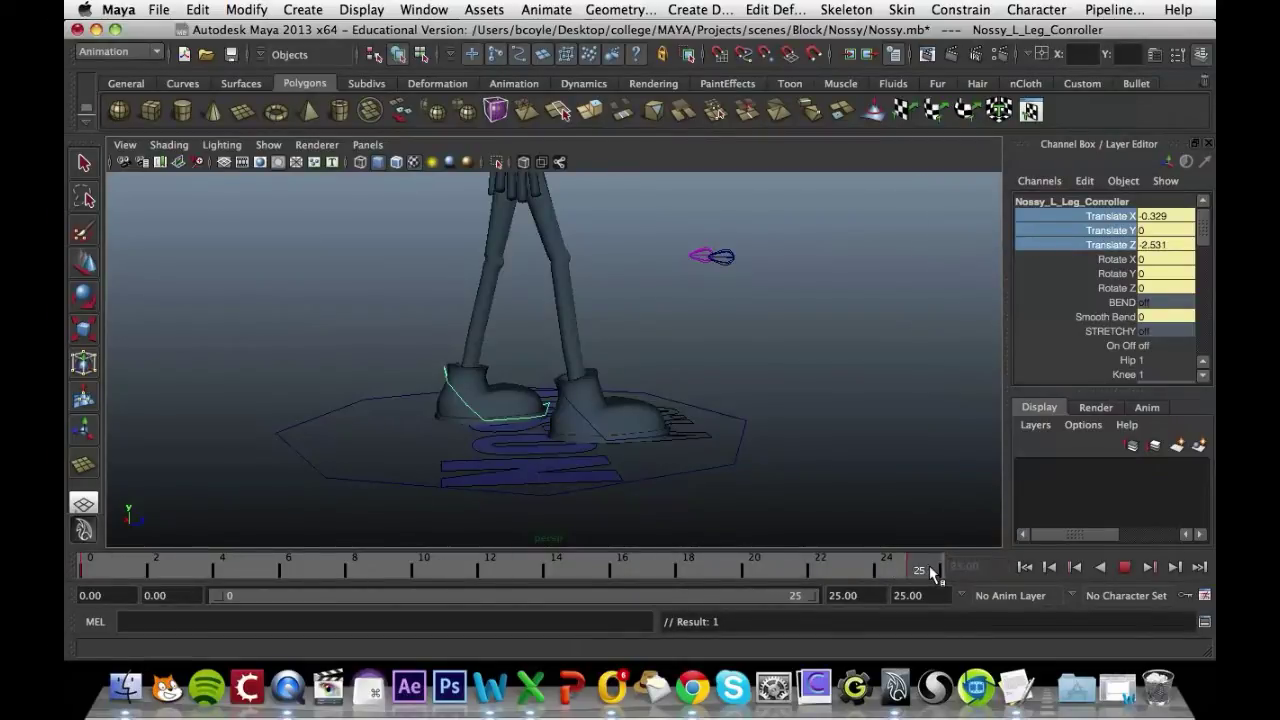
At frame 13, set Nossy_R_Leg_Controller's Translate Z to -2.531.
mouse_move(929, 565)
mouse_down()
mouse_move(145, 572)
mouse_move(538, 572)
mouse_up()
alt+drag(710, 458, 737, 448)
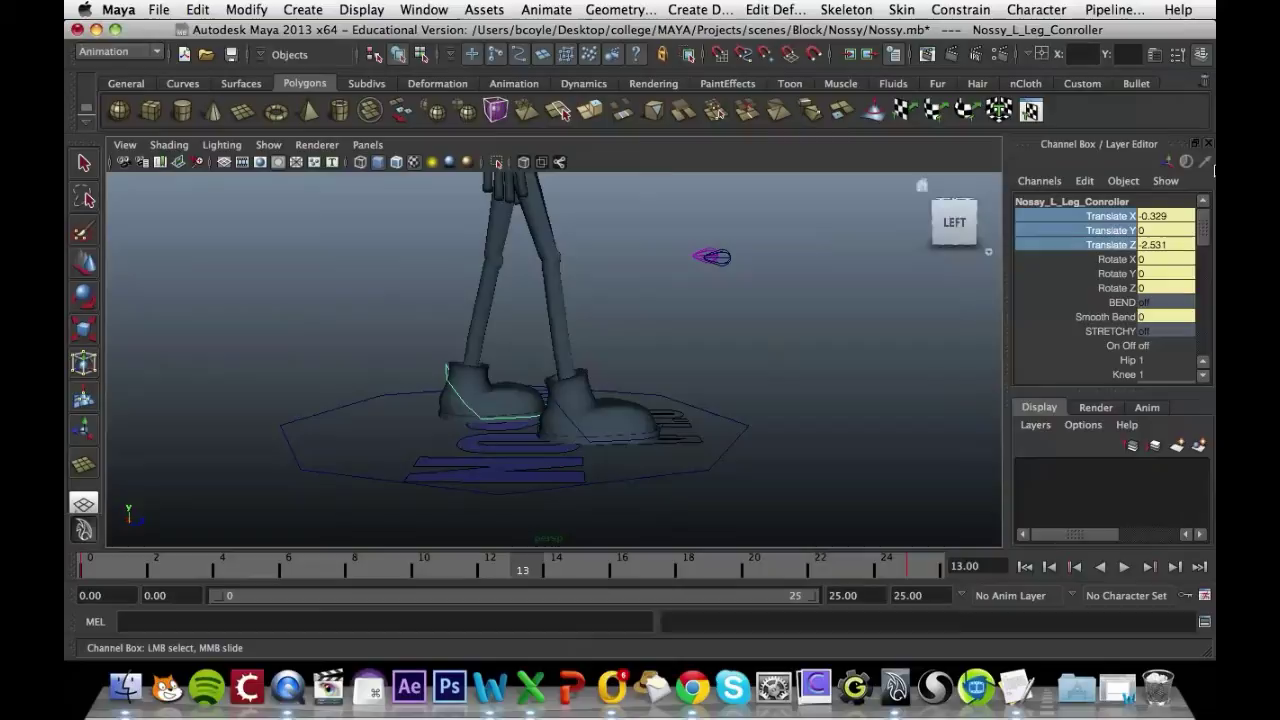
click(1165, 245)
key(super+c)
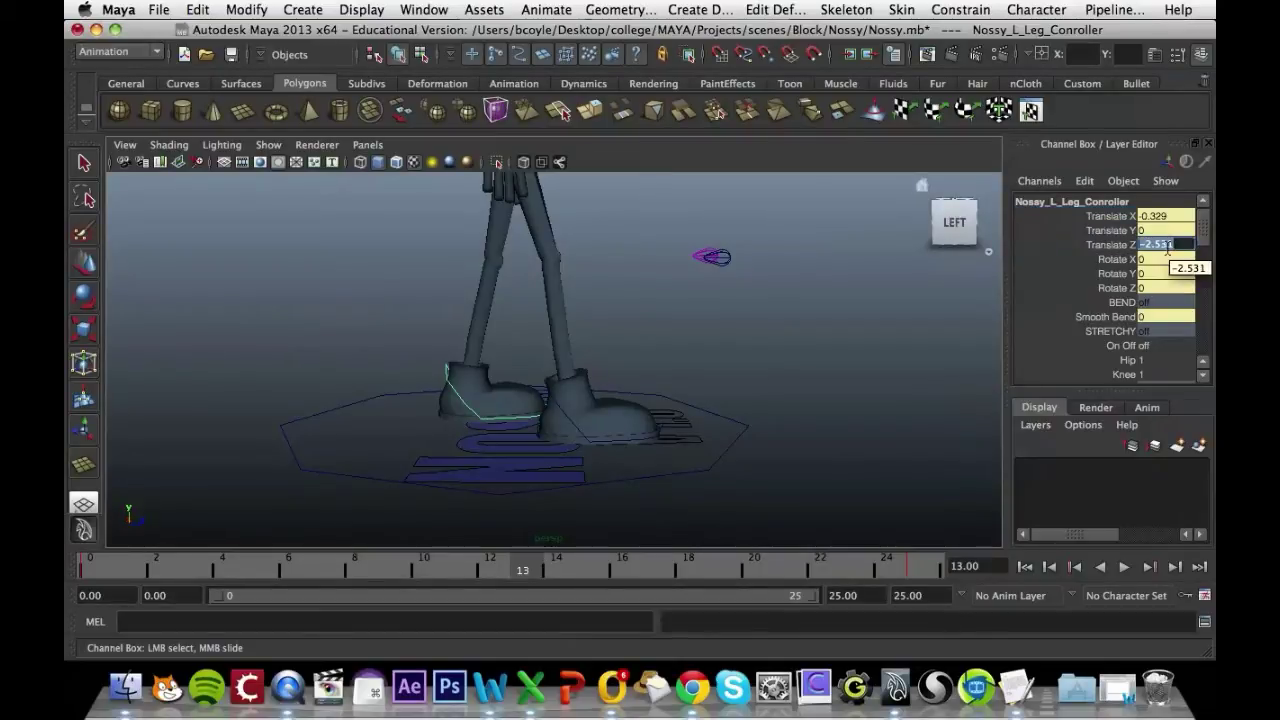
click(564, 412)
key(w)
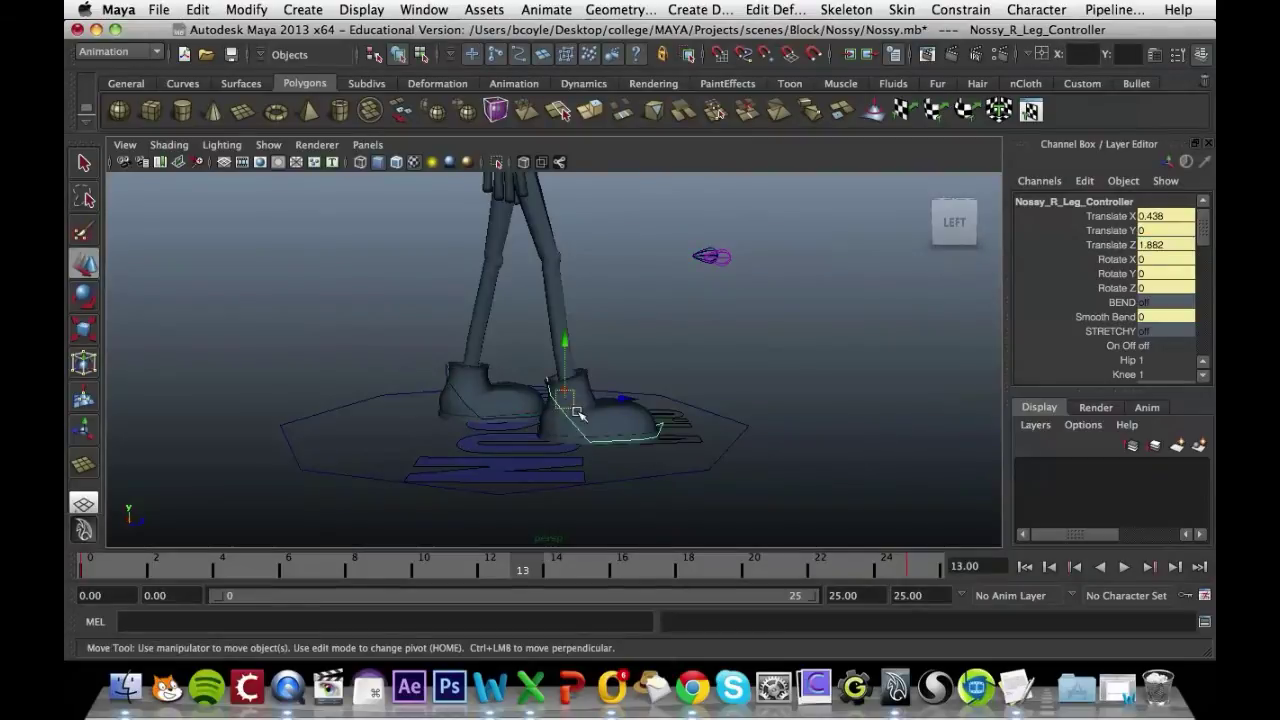
click(1165, 245)
key(super+v)
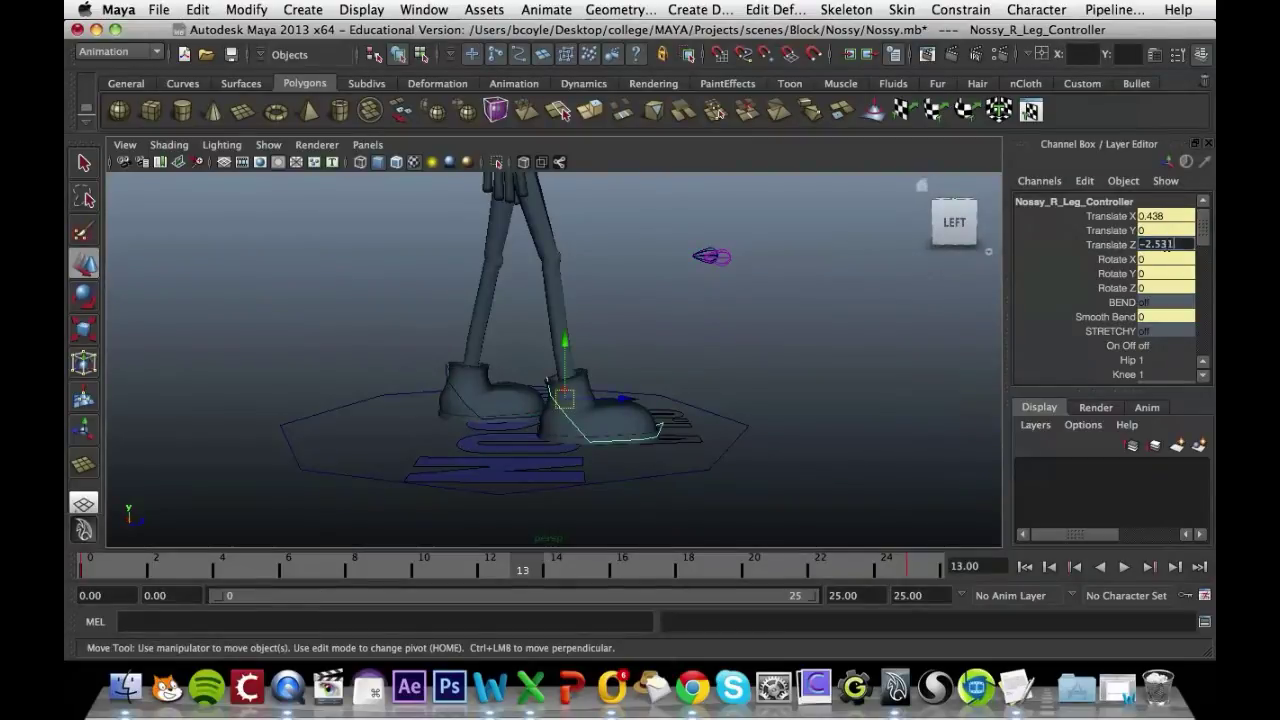
key(Return)
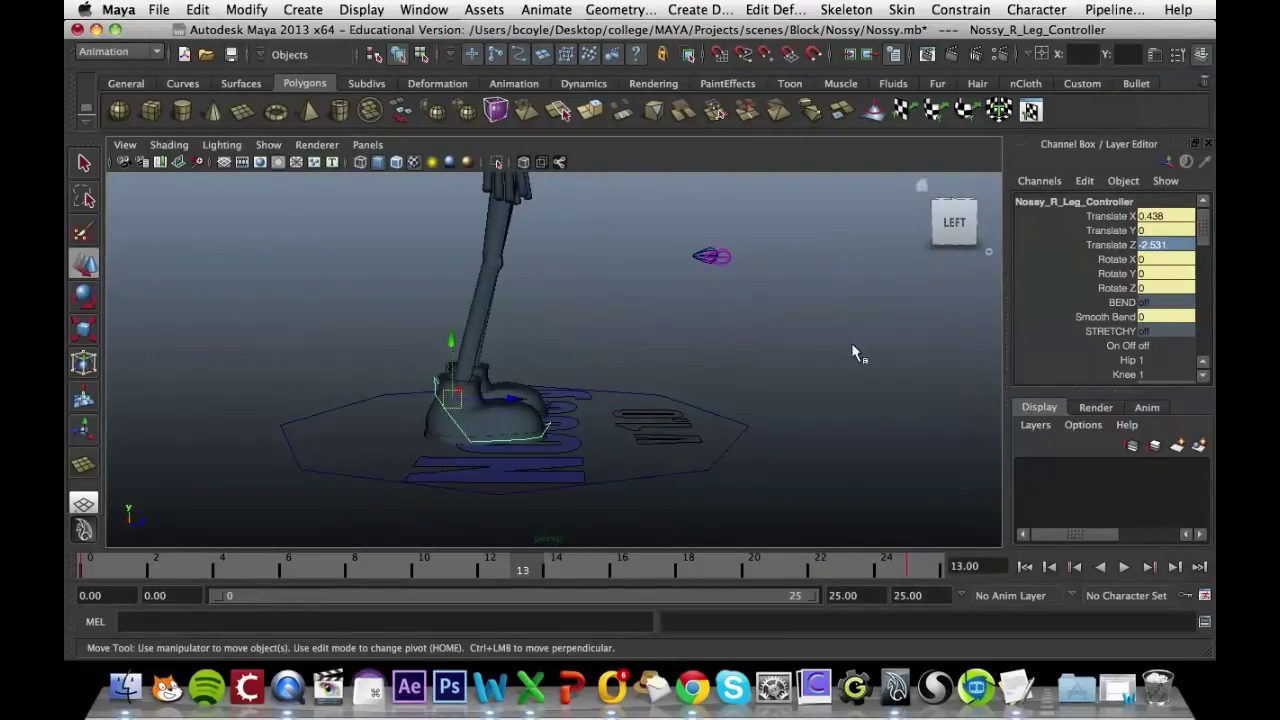
Key the right leg controller's Translate X–Z at frame 13 and return to frame 0.
click(1116, 217)
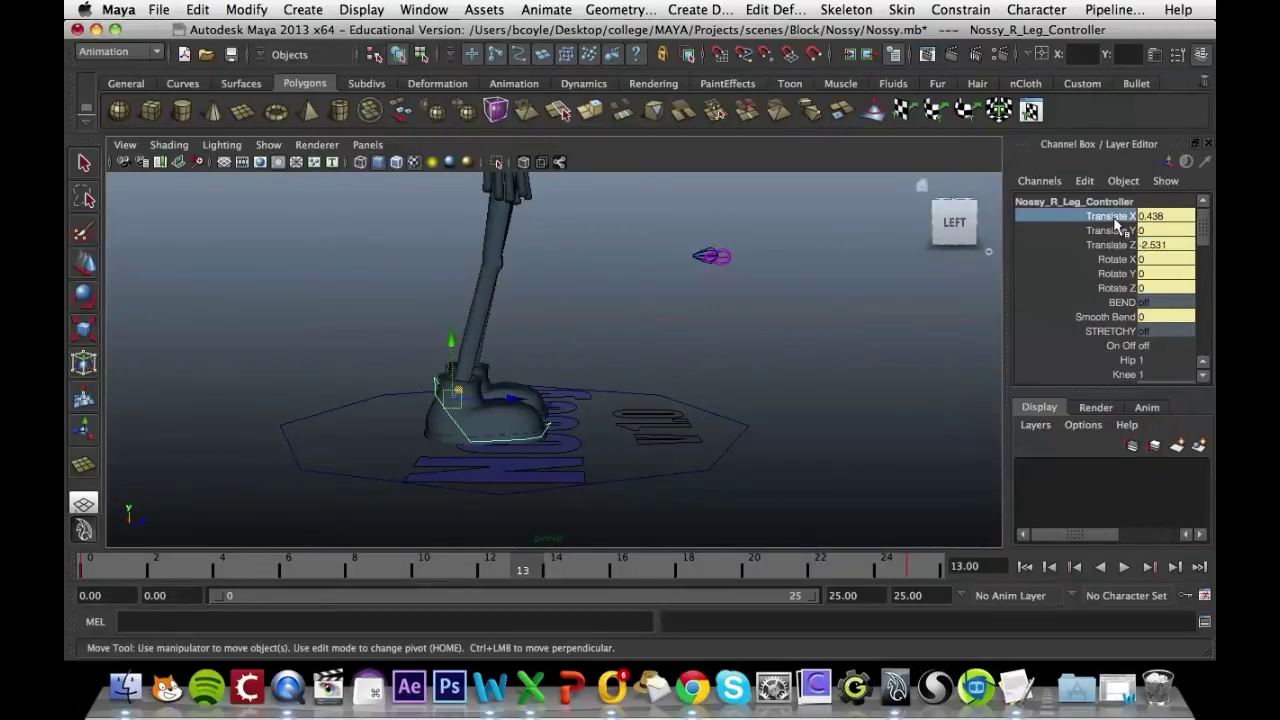
drag(1116, 217, 1114, 251)
right_click(1114, 251)
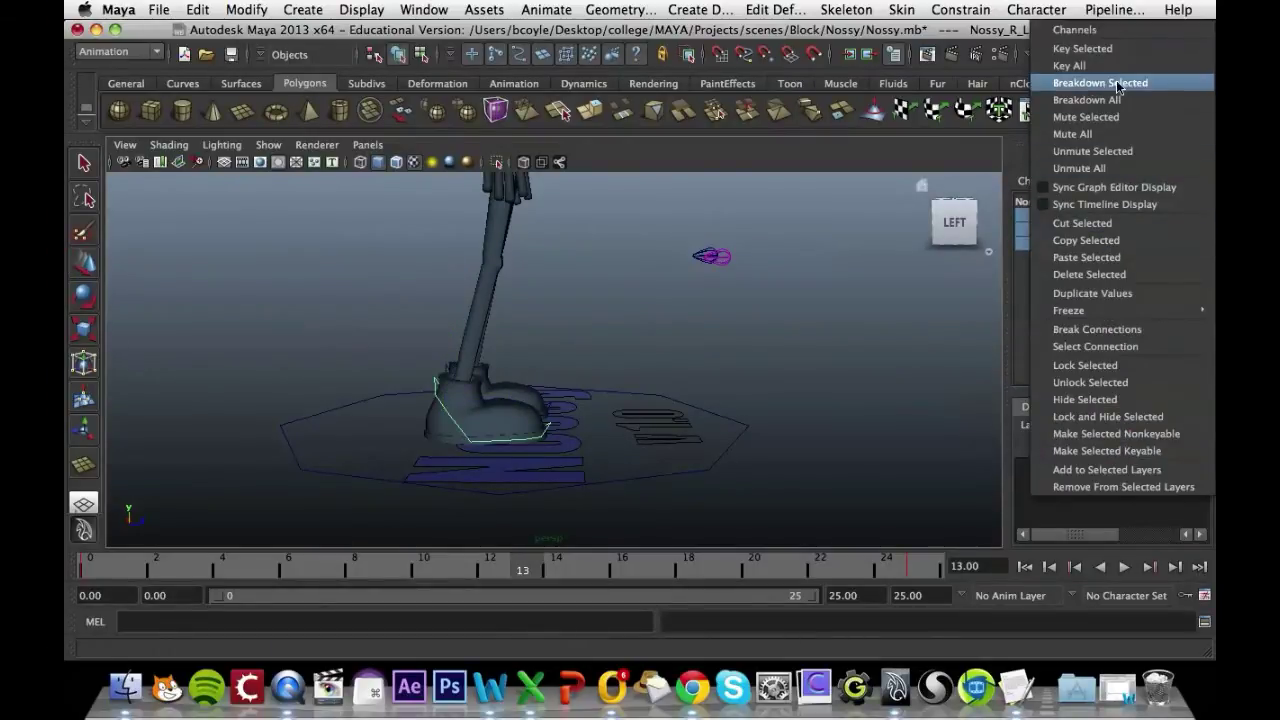
click(1118, 48)
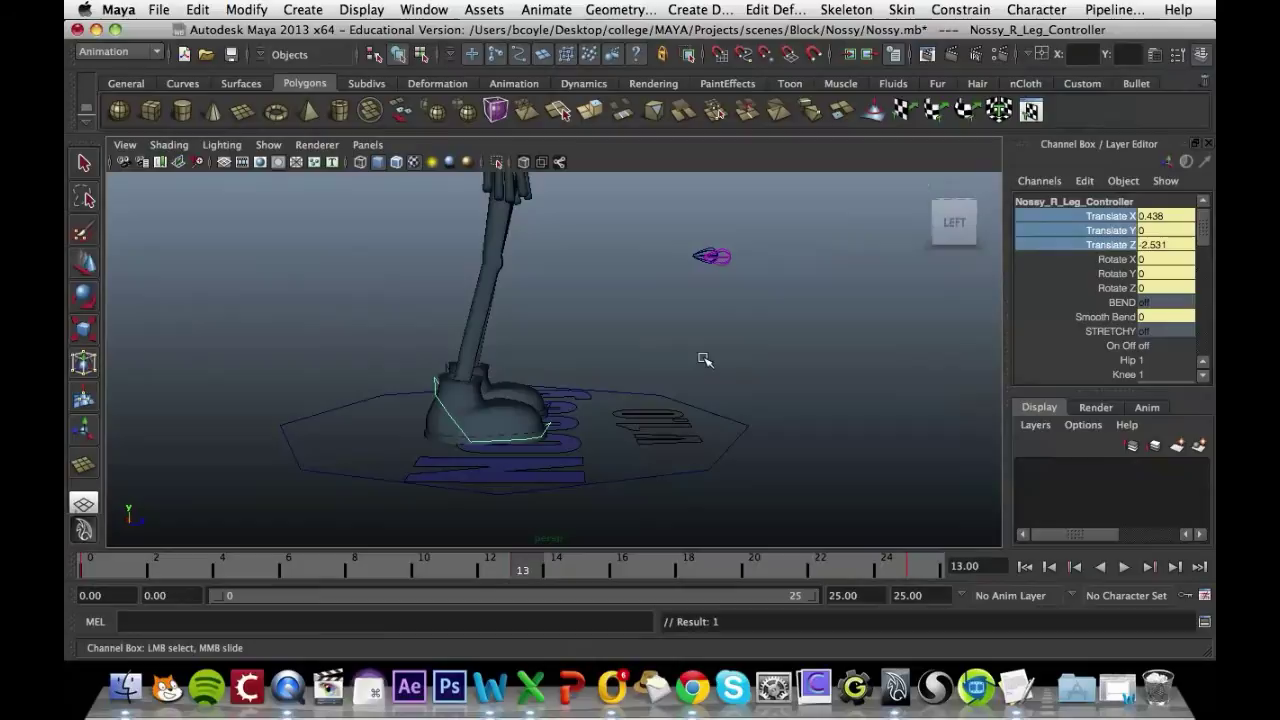
drag(388, 576, 86, 572)
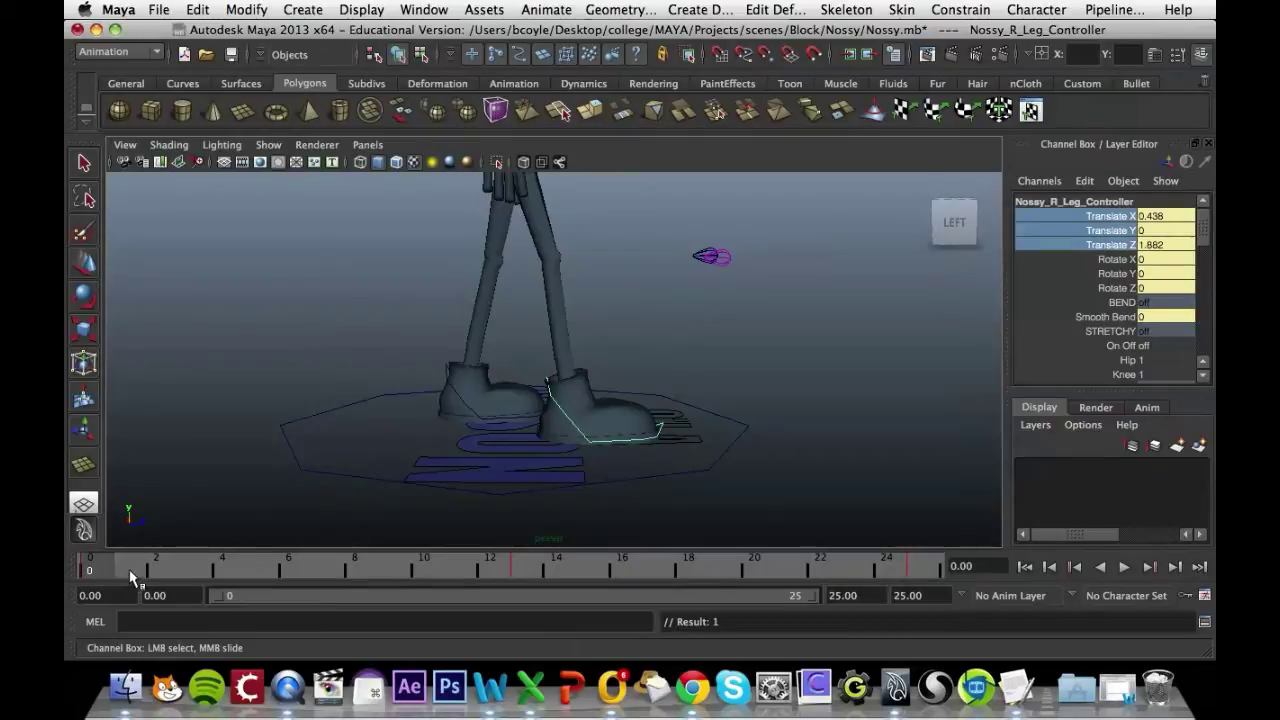
At frame 13, set Nossy_L_Leg_Controller's Translate Z to 1.882.
double_click(1166, 247)
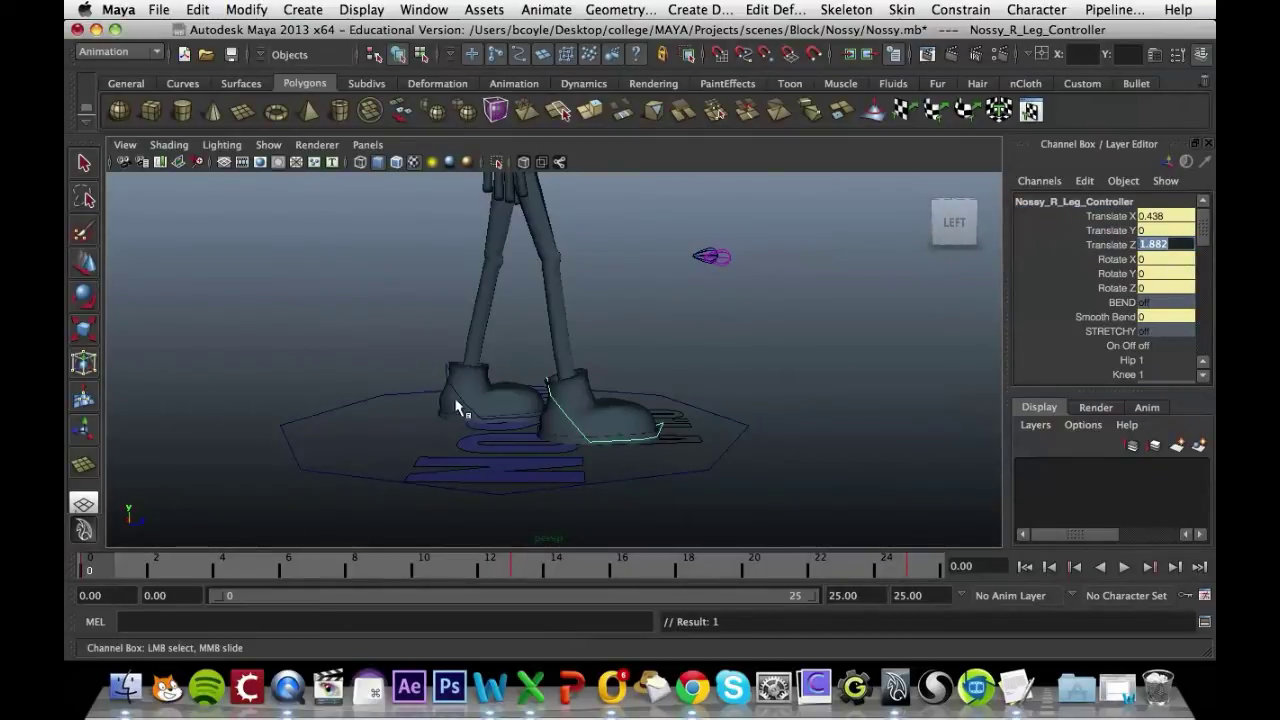
click(530, 567)
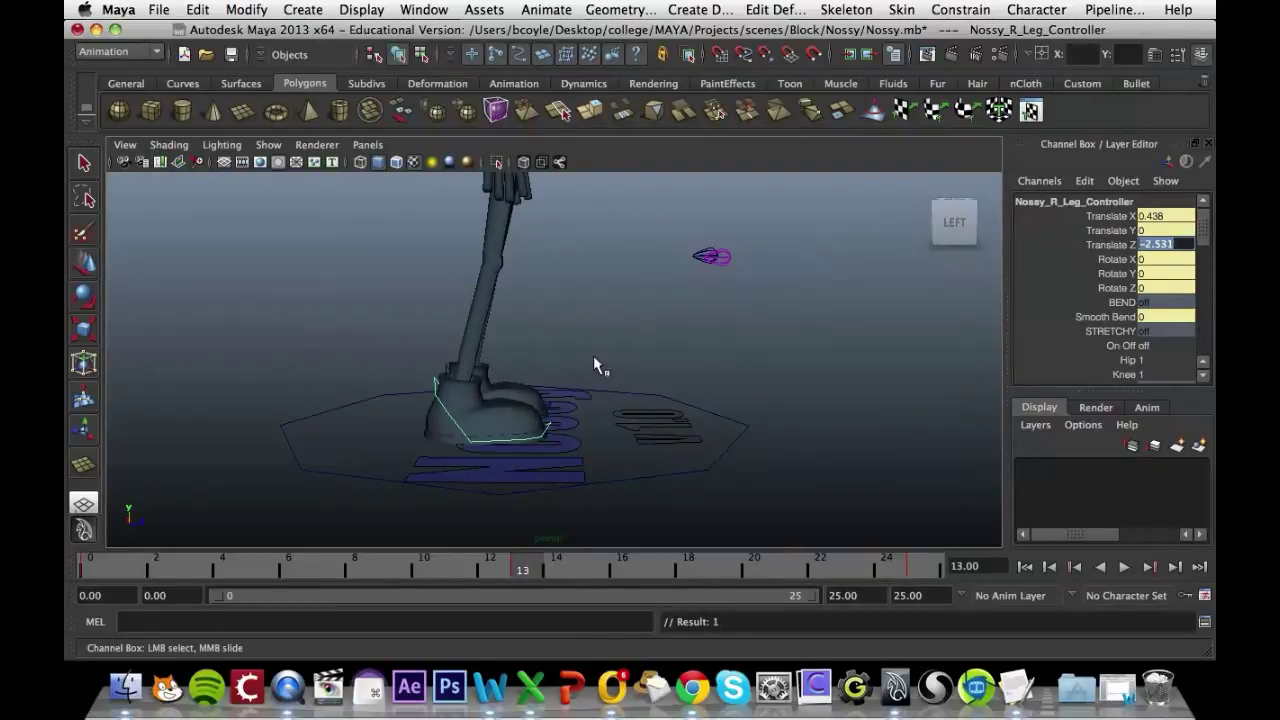
alt+drag(593, 360, 589, 383)
click(470, 403)
key(w)
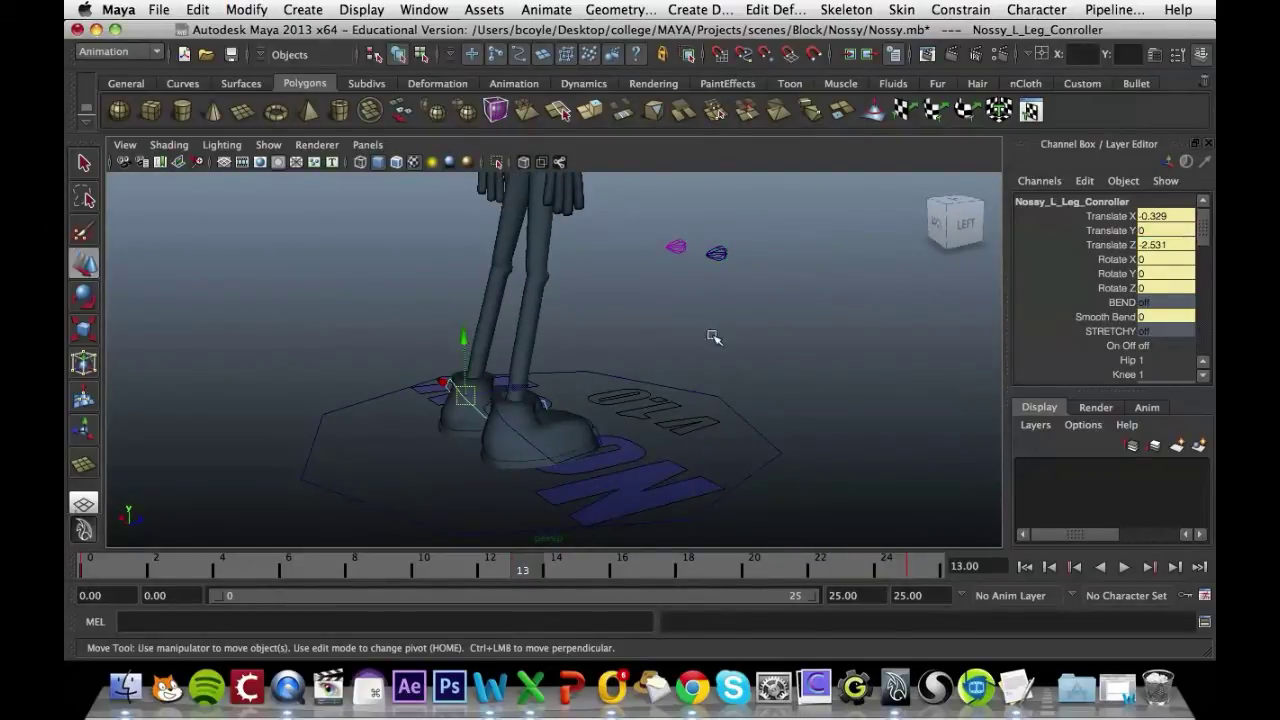
double_click(1165, 245)
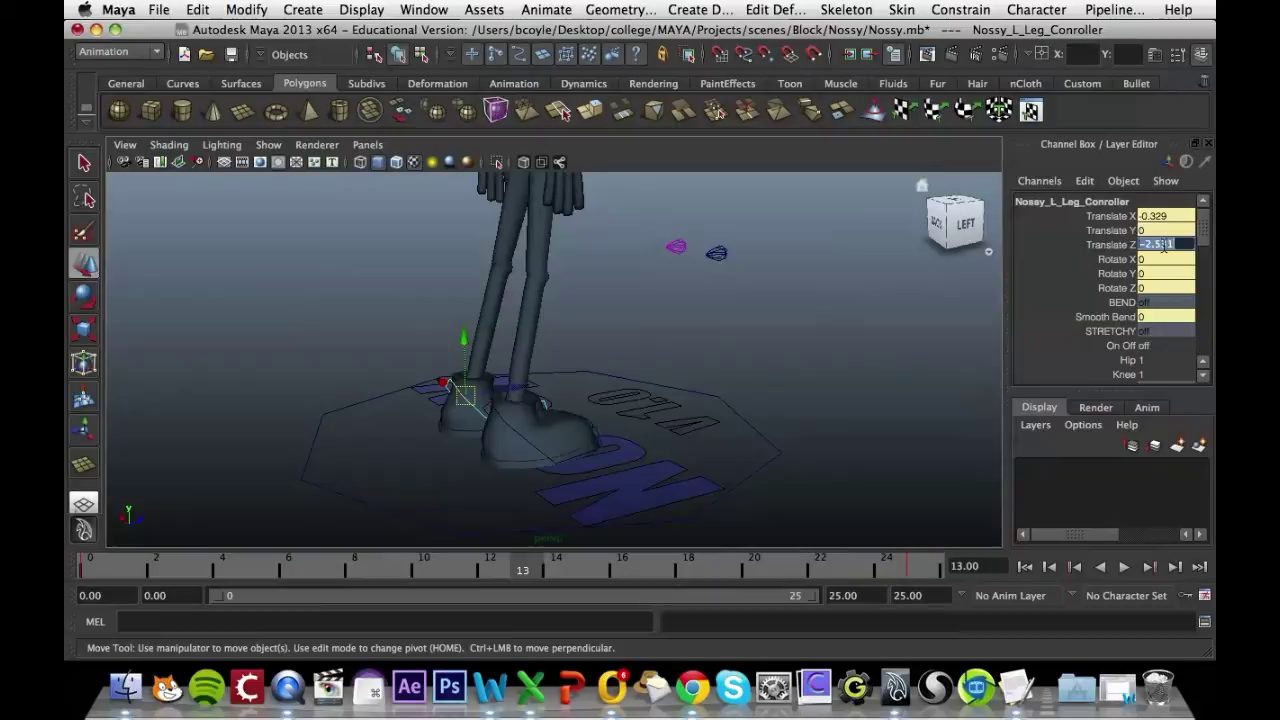
text(1.882)
key(Return)
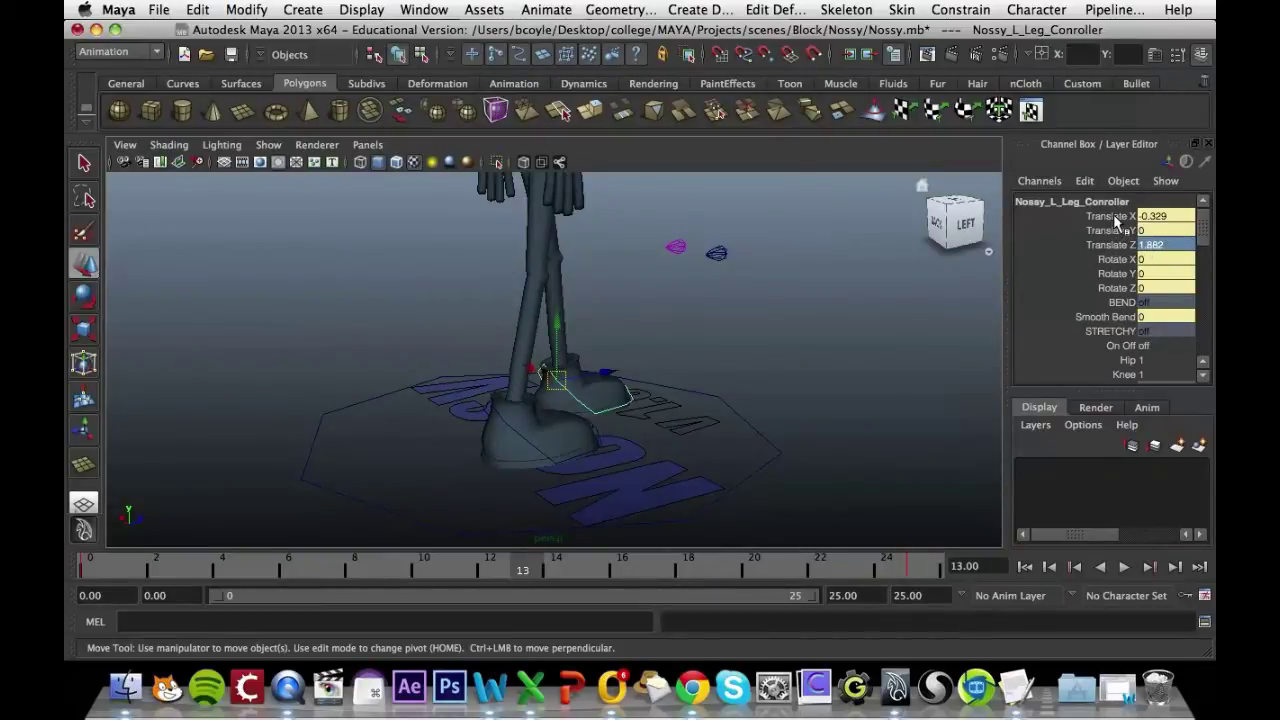
Key the left leg controller's Translate X–Z and play the walk from a side view.
drag(1115, 218, 1115, 245)
right_click(1115, 245)
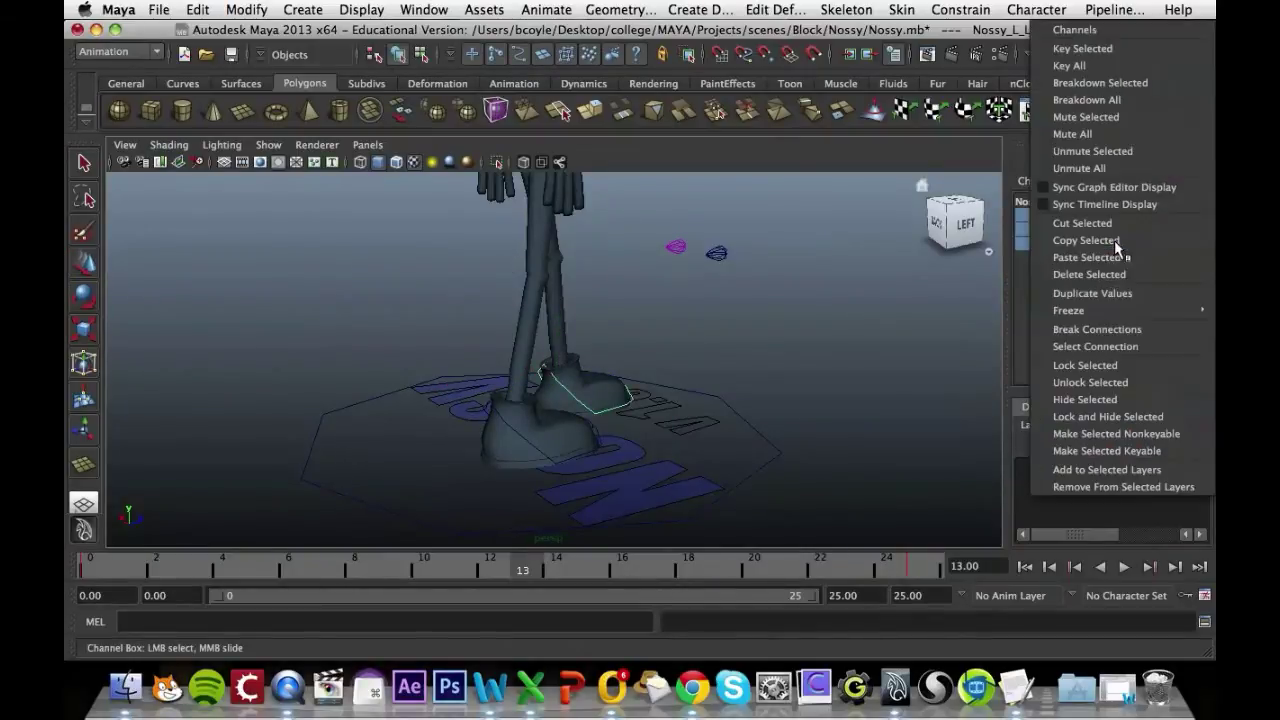
click(1080, 48)
alt+drag(800, 285, 648, 360)
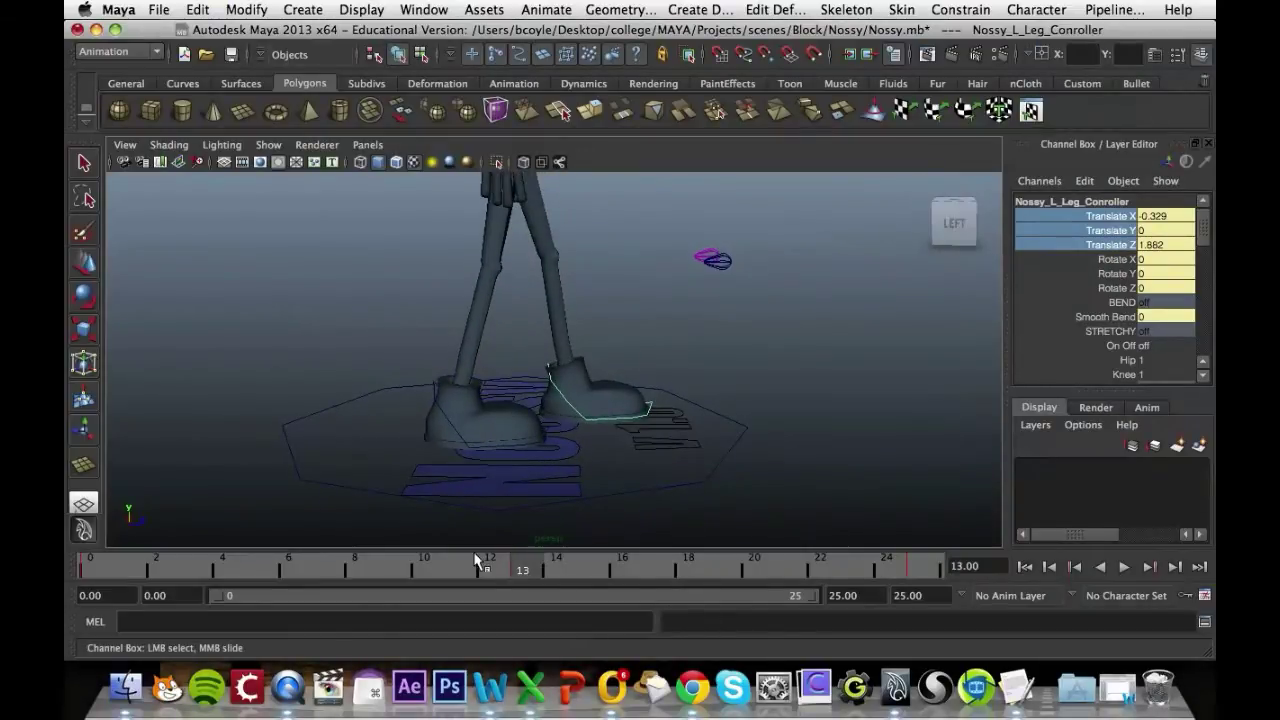
key(alt+v)
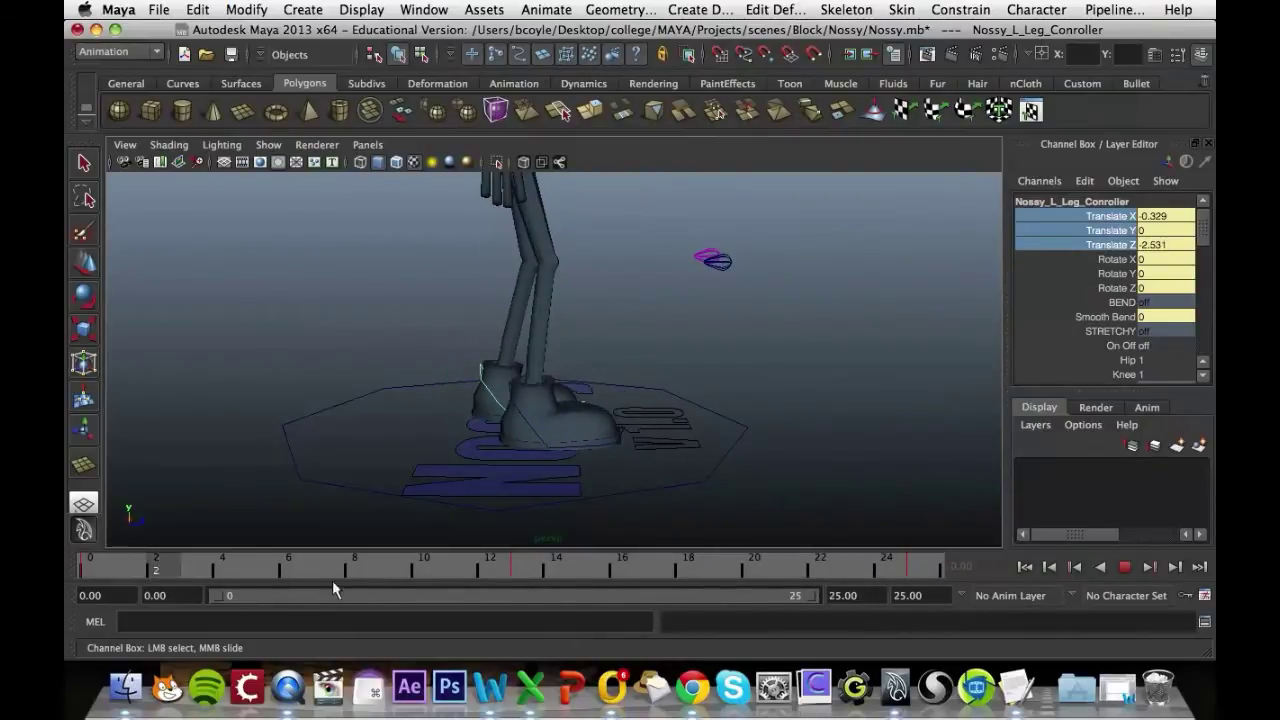
Replay the animation, then at frame 7 raise the left foot controller.
key(alt+v)
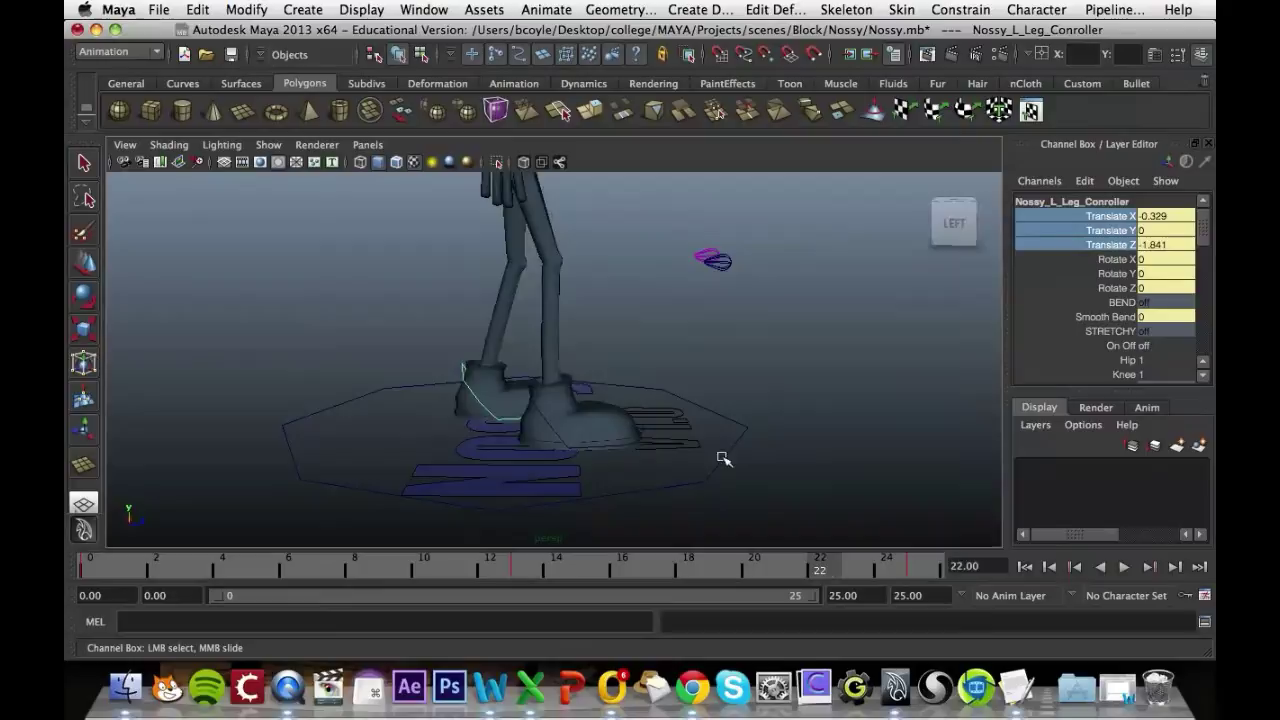
click(81, 570)
key(alt+v)
mouse_move(297, 572)
mouse_down()
mouse_move(412, 570)
mouse_move(103, 575)
mouse_move(378, 580)
mouse_move(308, 576)
mouse_up()
alt+drag(780, 411, 686, 347)
key(w)
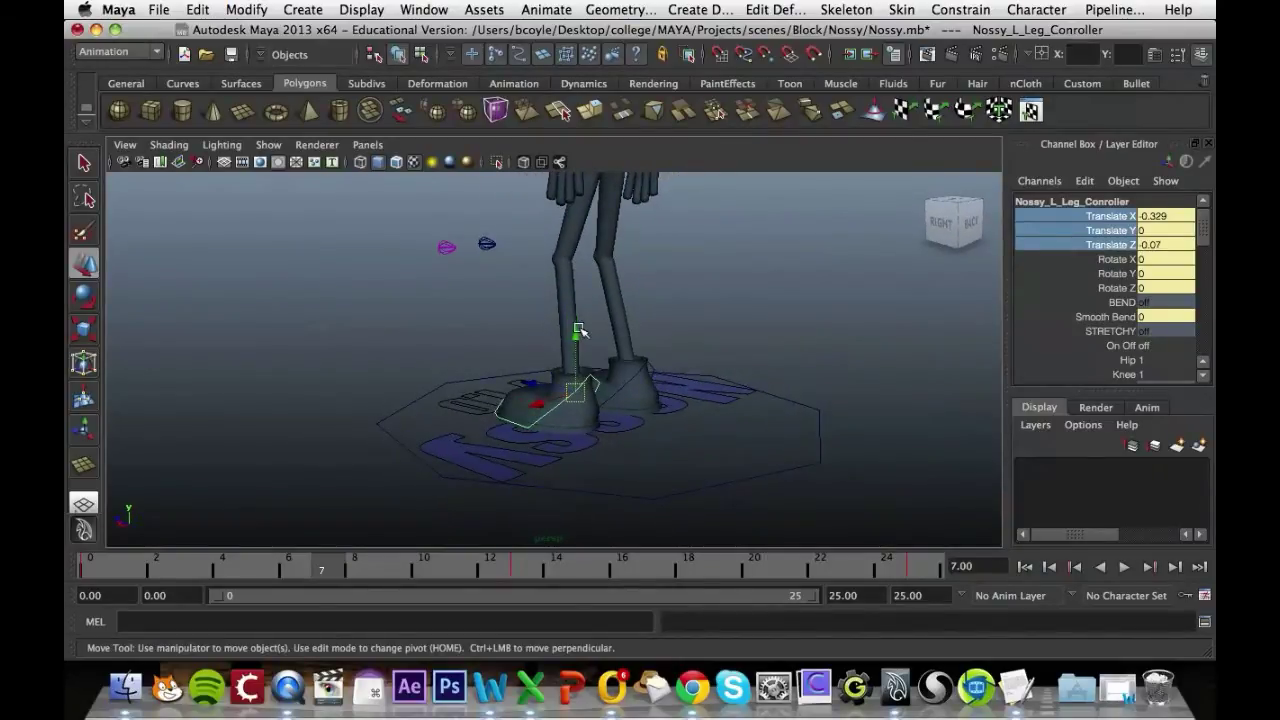
drag(577, 333, 578, 316)
Set the left foot's Translate Y to 1 and key it at frame 7.
click(1160, 231)
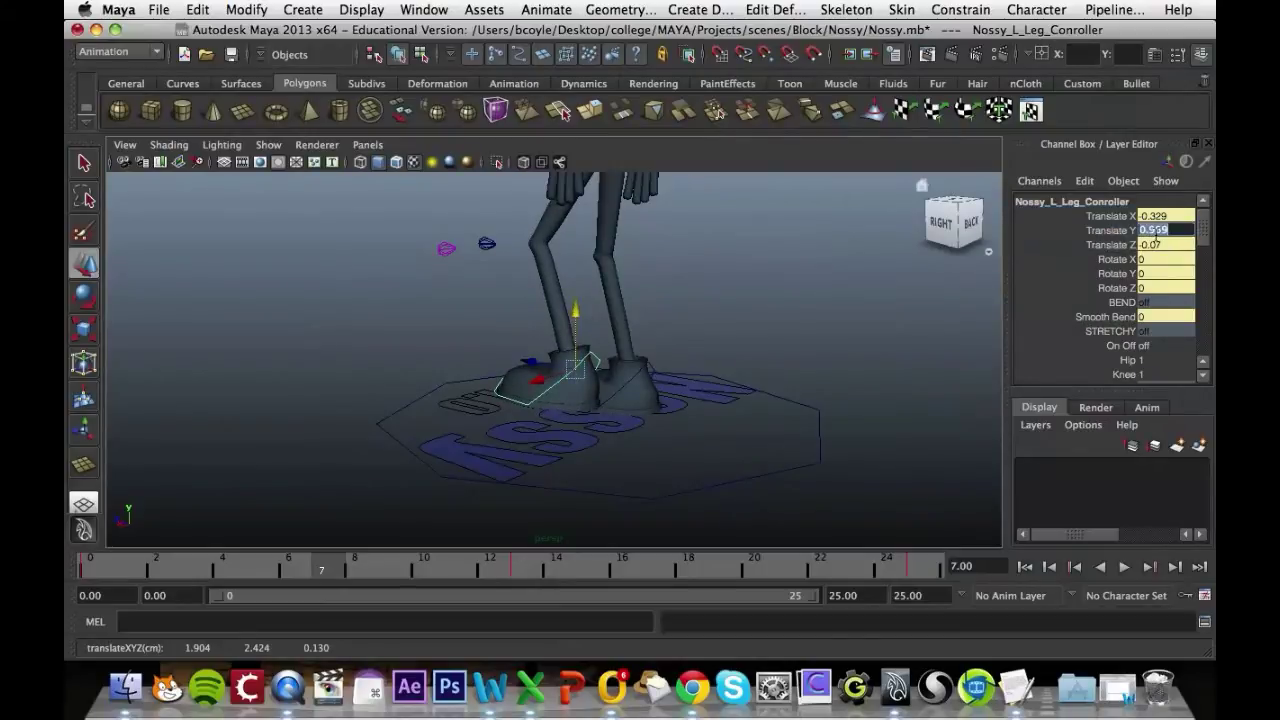
text(1)
key(Return)
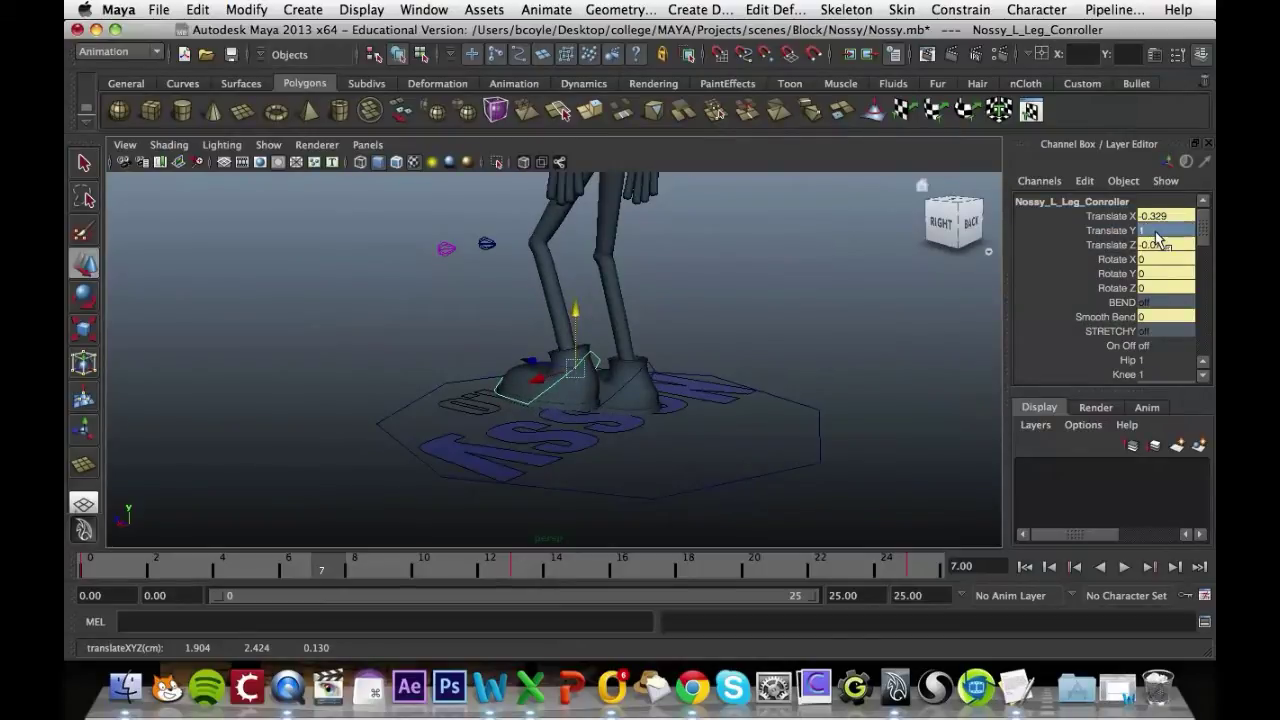
click(1126, 232)
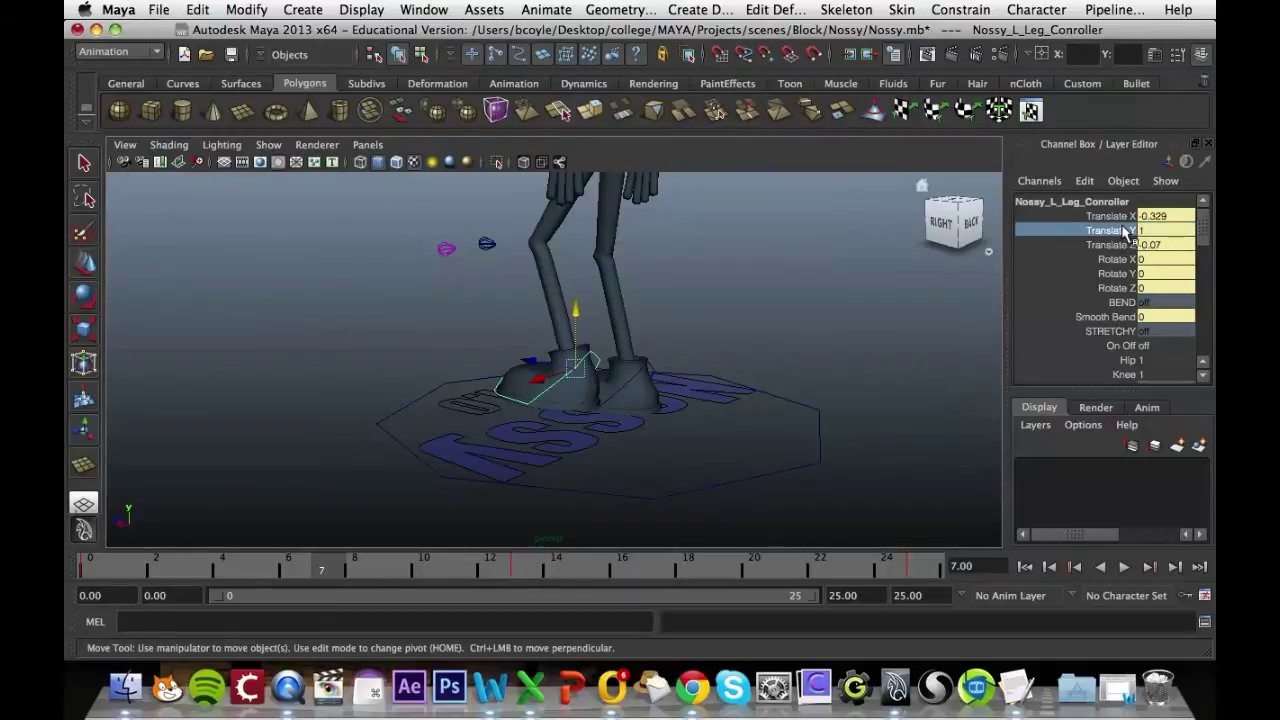
right_click(1126, 232)
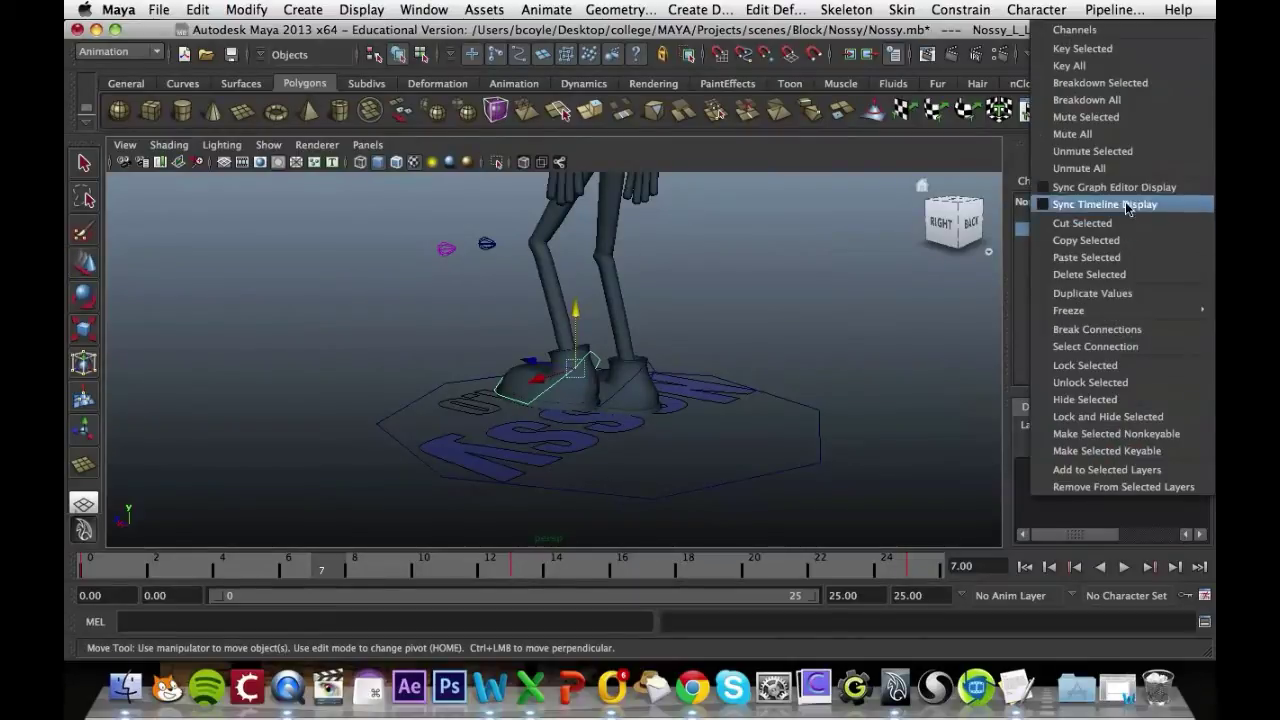
click(1122, 50)
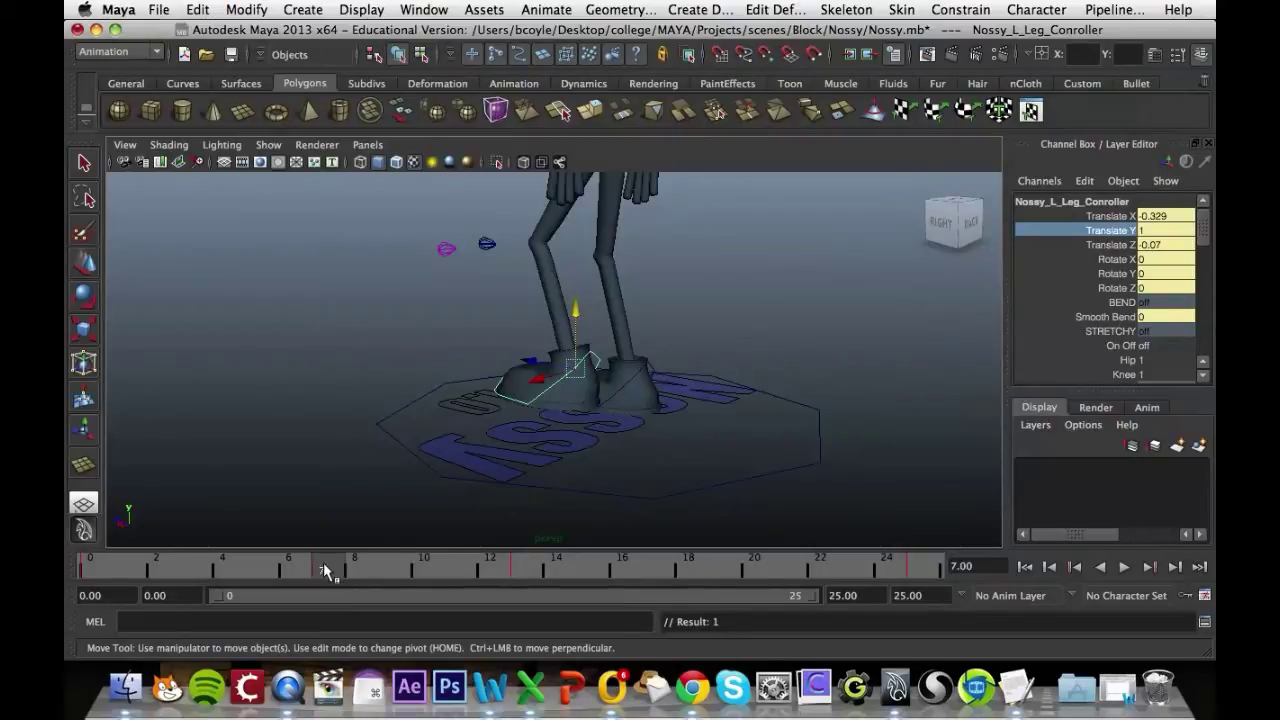
drag(323, 571, 711, 566)
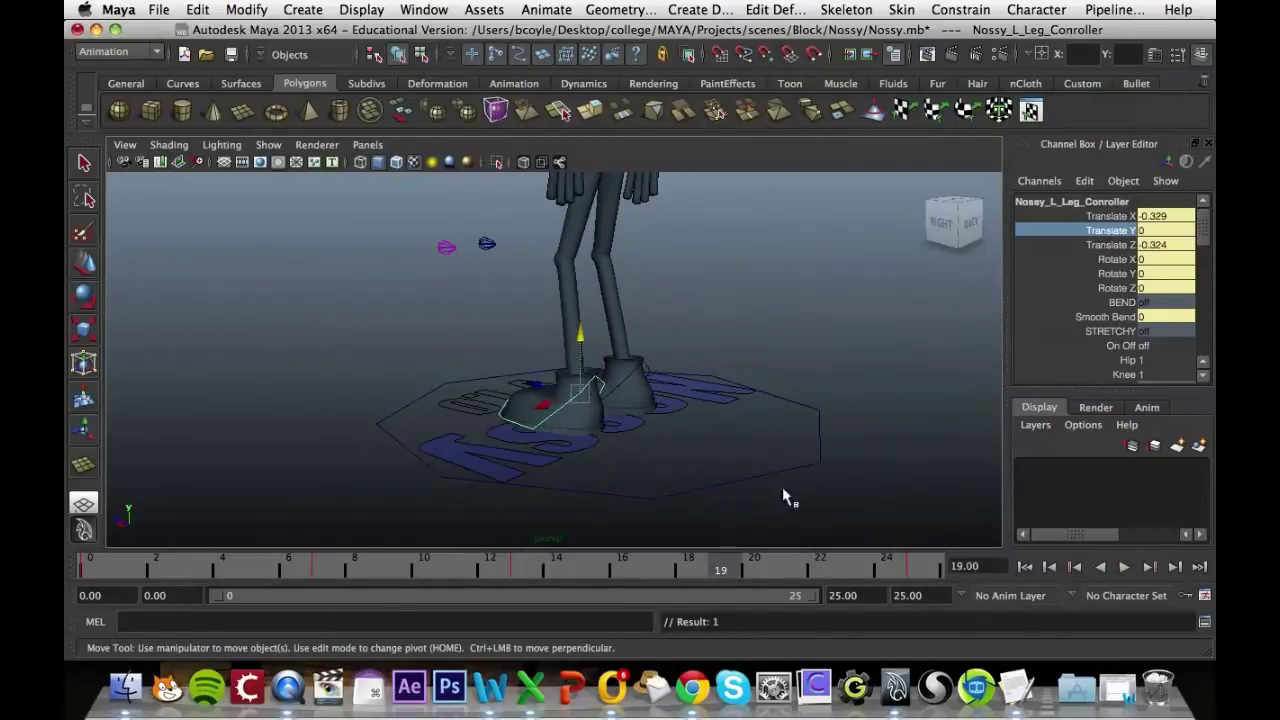
Set the right leg controller's Translate Y to 1 and key it at frame 19.
click(1157, 231)
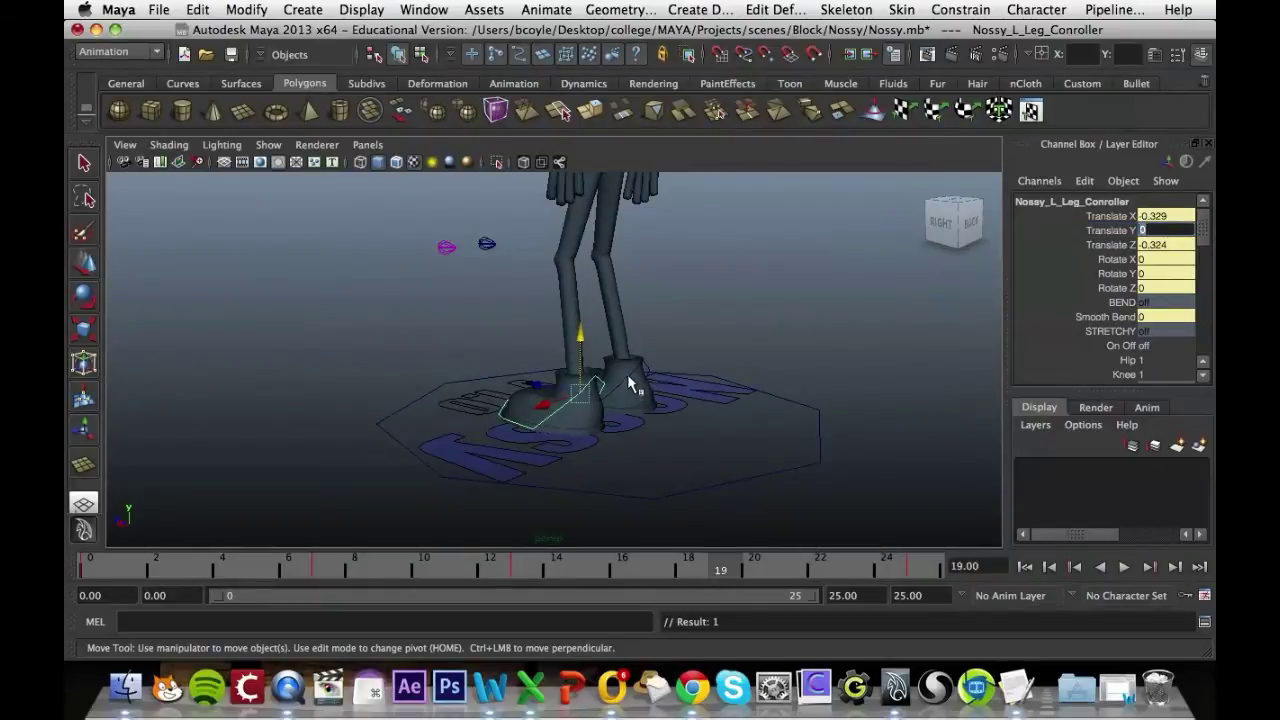
click(627, 374)
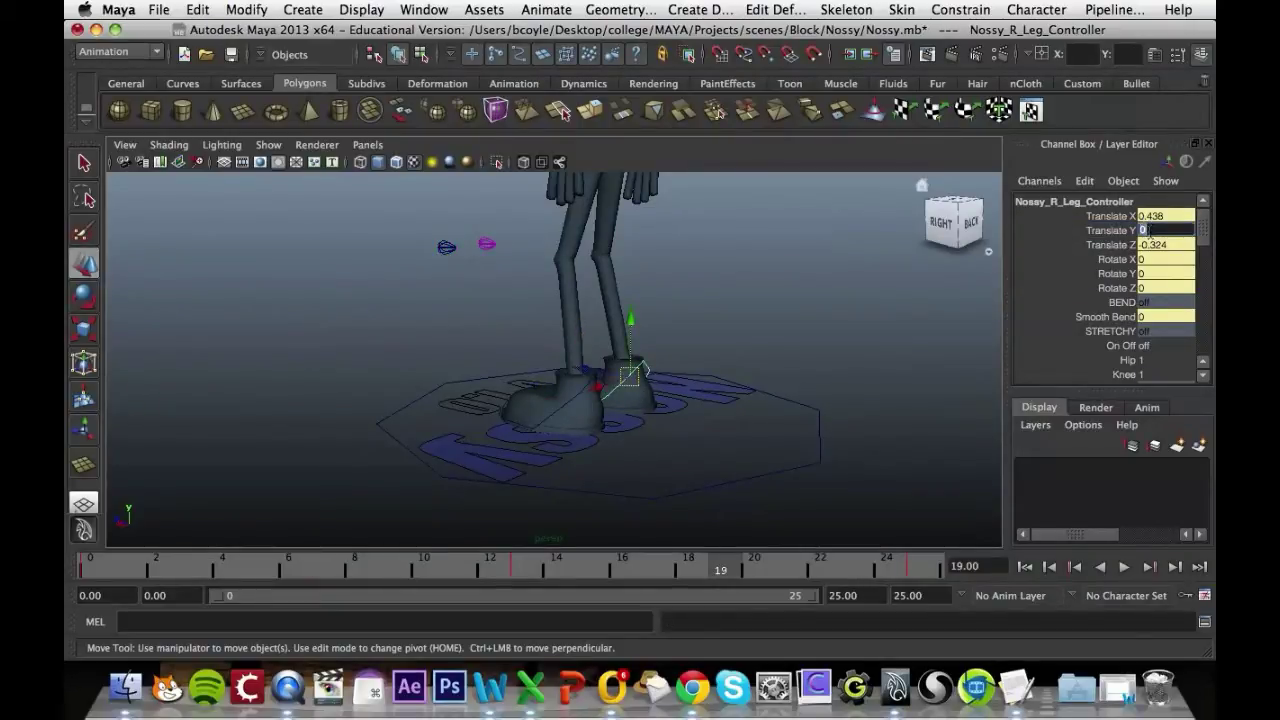
text(1)
key(Return)
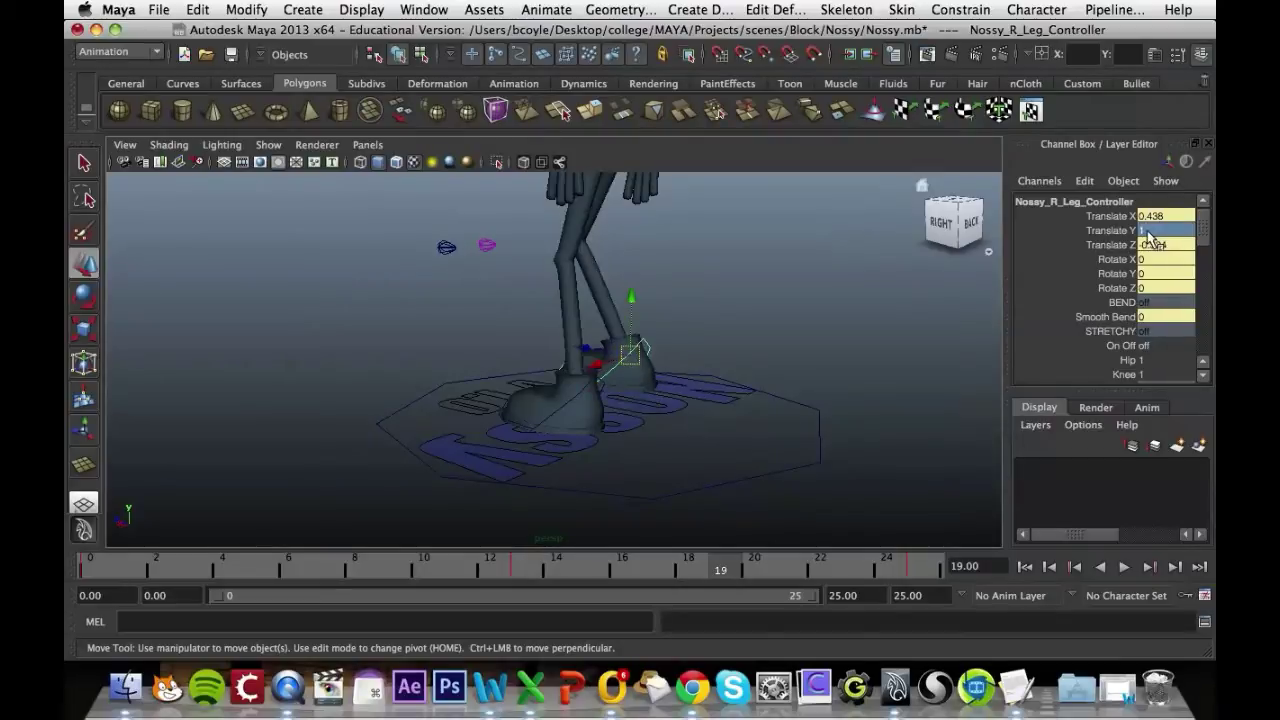
click(1113, 231)
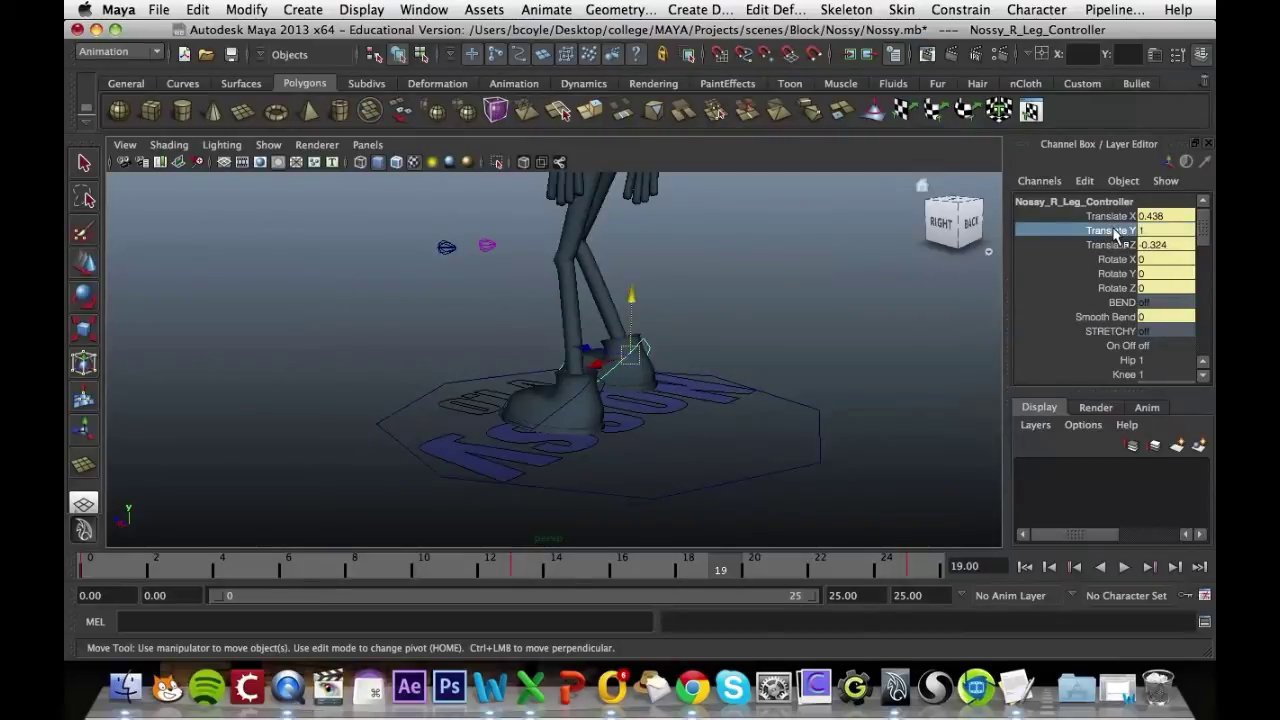
right_click(1115, 235)
click(1075, 48)
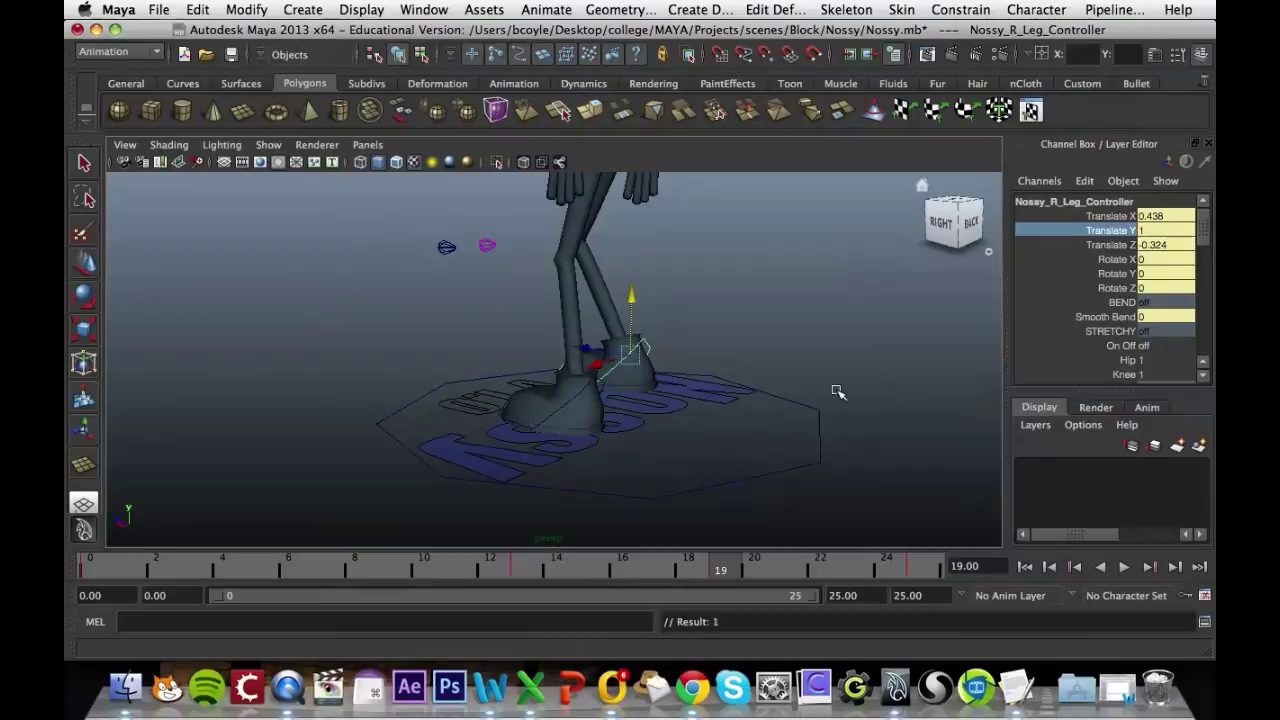
Play back the walk animation from a few angles to check the foot lifts.
alt+drag(837, 391, 714, 390)
key(alt+v)
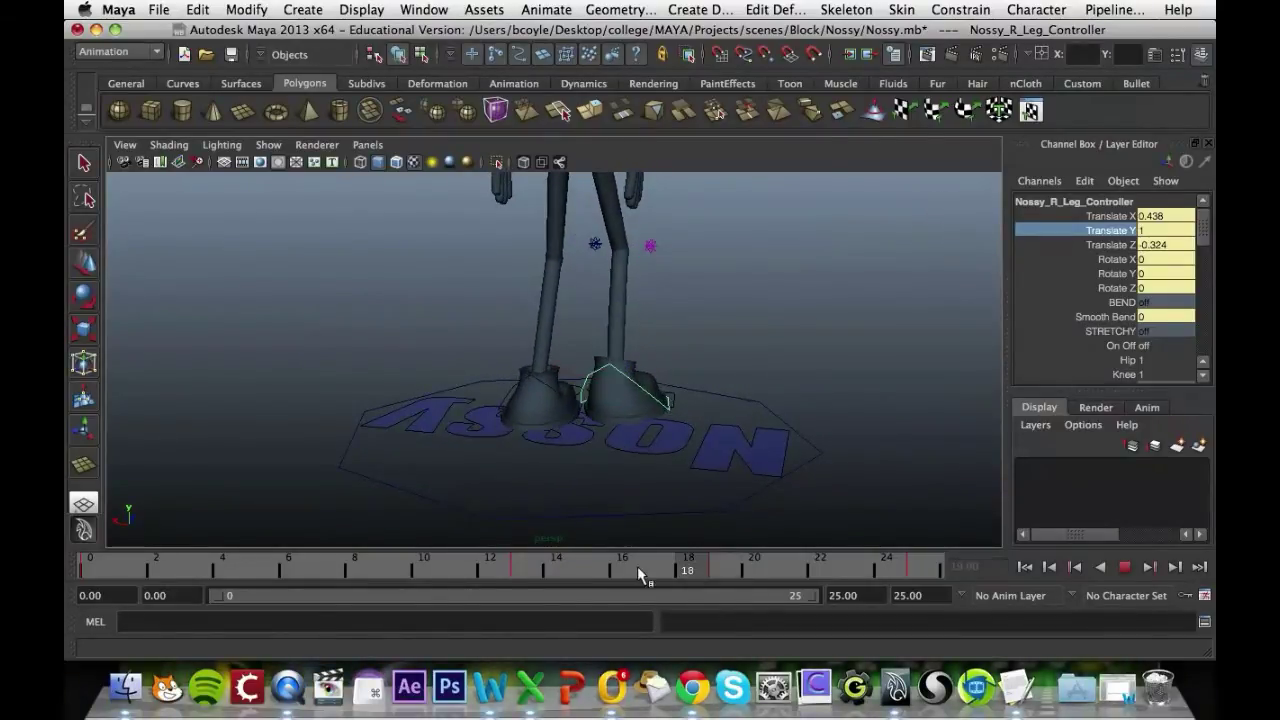
drag(472, 572, 145, 568)
alt+drag(600, 410, 498, 400)
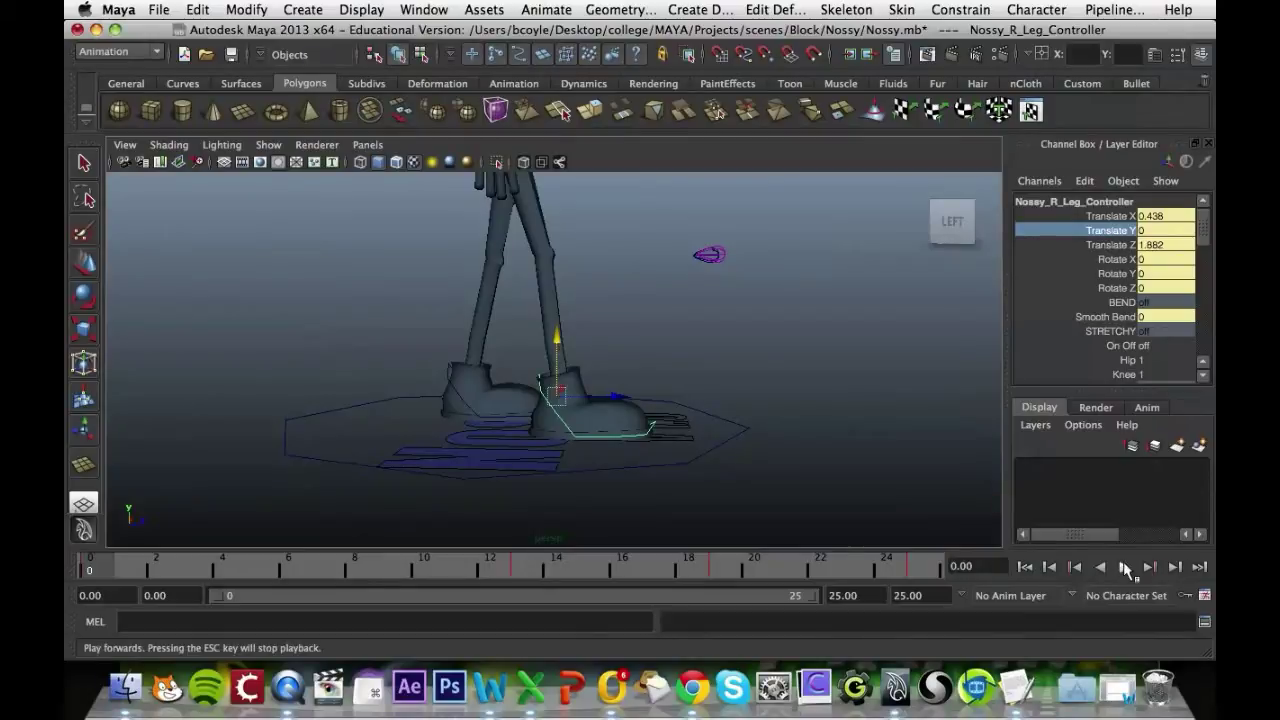
click(1125, 568)
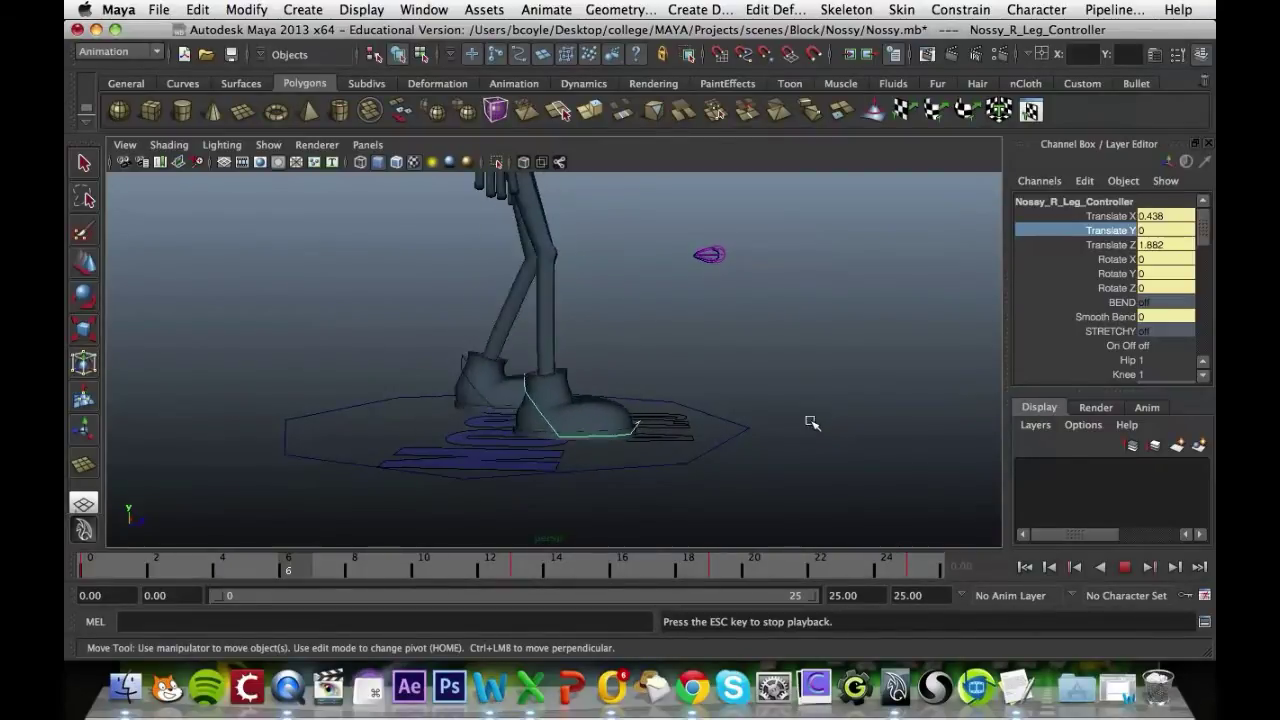
Stop playback, and at frame 0 swing Nossy_R_Hand_Controller back.
key(Escape)
alt+drag(803, 303, 846, 394)
drag(186, 565, 63, 559)
alt+drag(271, 509, 517, 460)
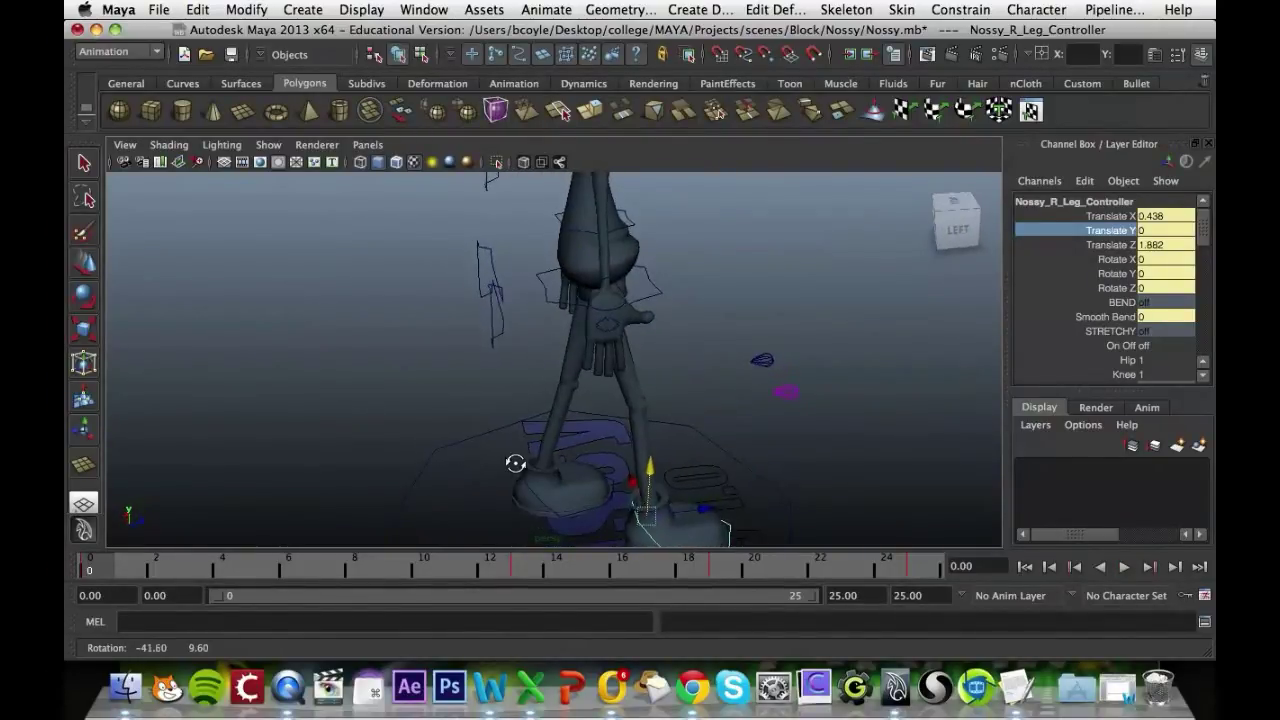
click(622, 312)
alt+drag(622, 312, 634, 400)
alt+drag(563, 466, 680, 478)
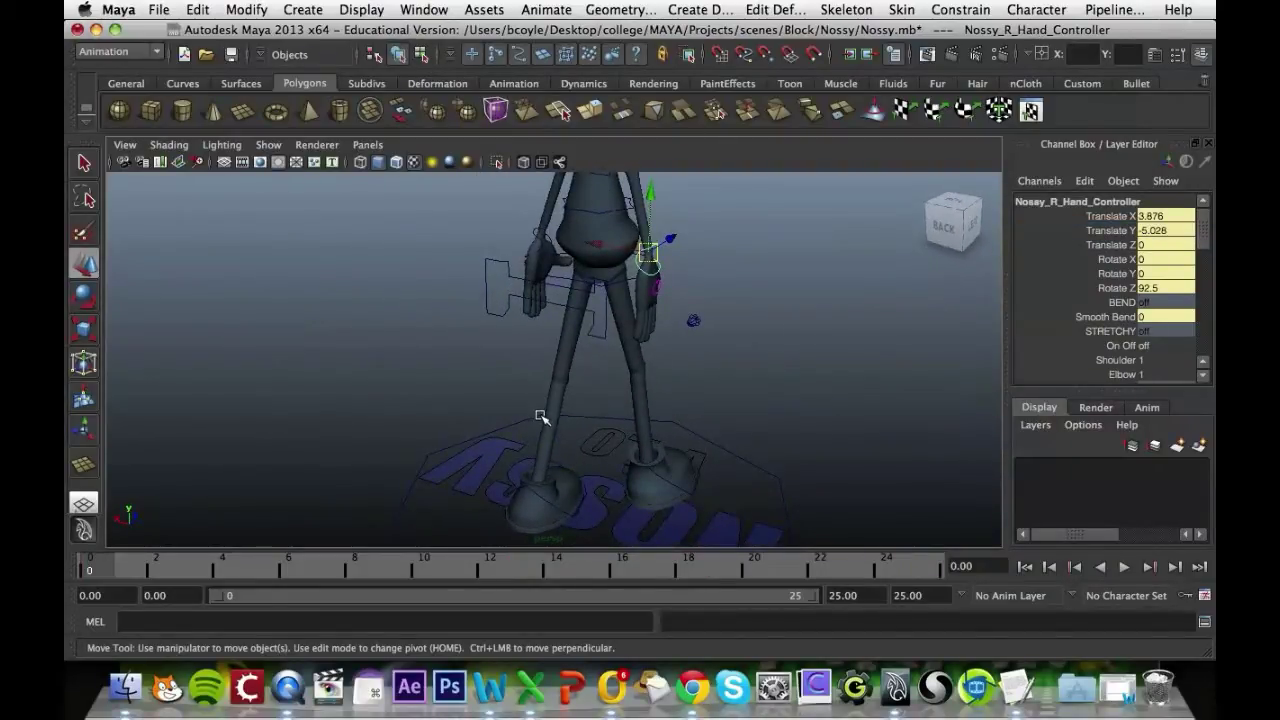
alt+drag(540, 415, 642, 283)
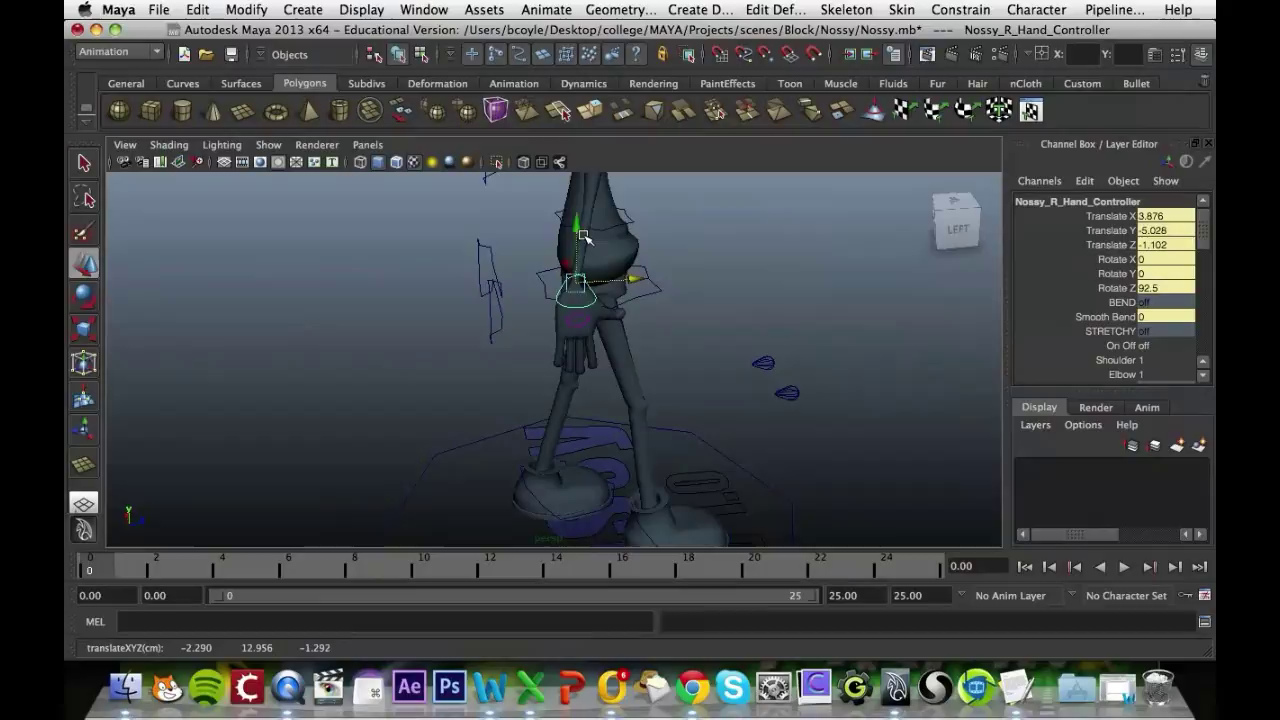
drag(578, 230, 581, 231)
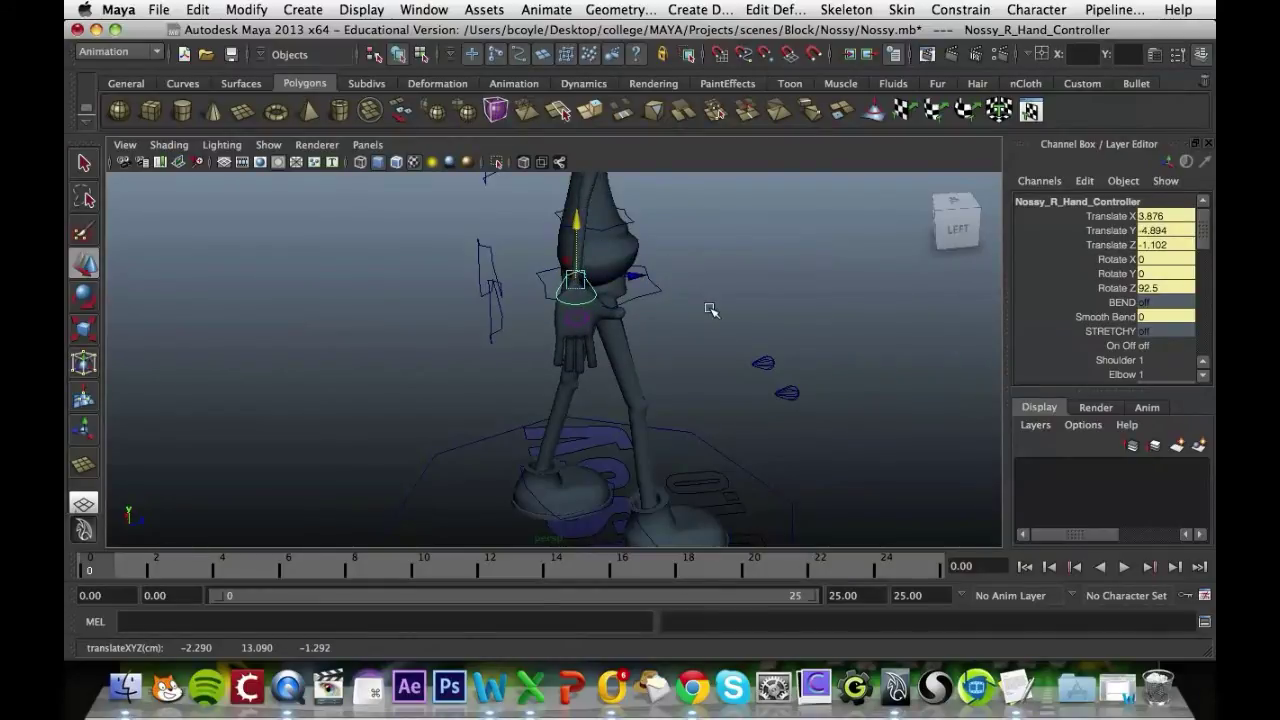
alt+drag(710, 310, 700, 306)
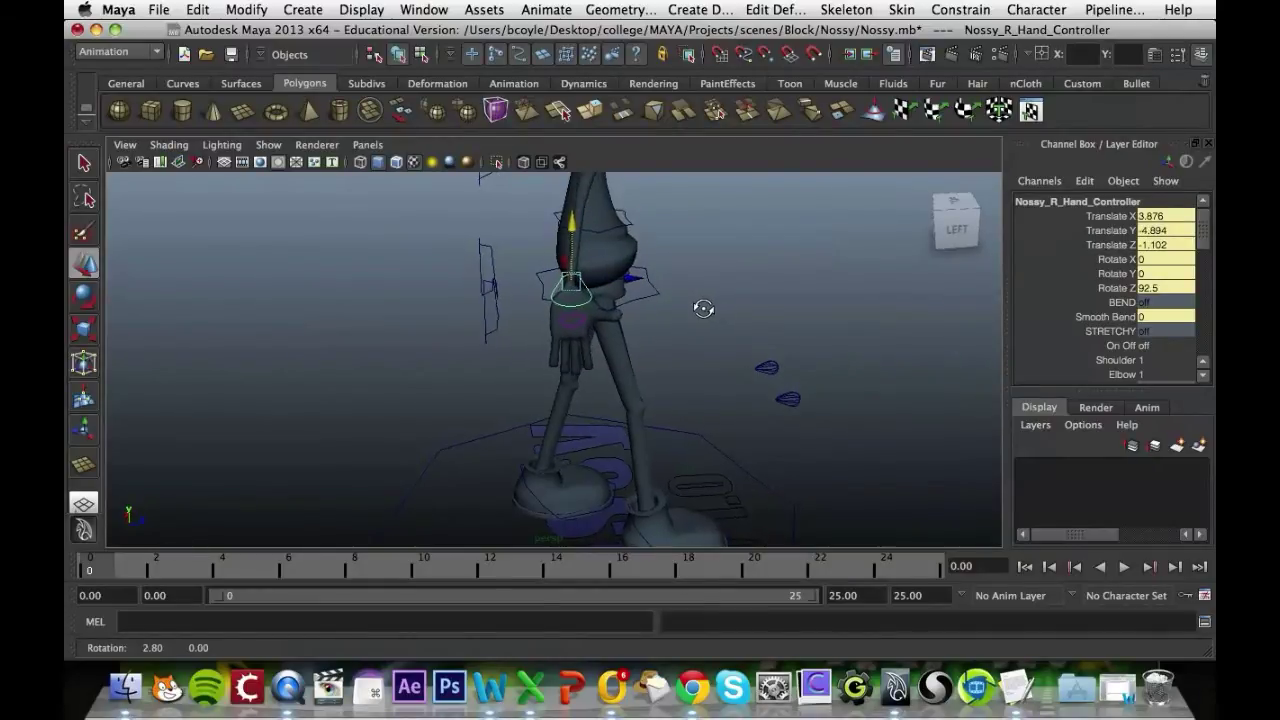
Key the right hand's Translate X/Y/Z at frame 0, with Translate Y at -4.894.
drag(1120, 218, 1123, 243)
right_click(1124, 220)
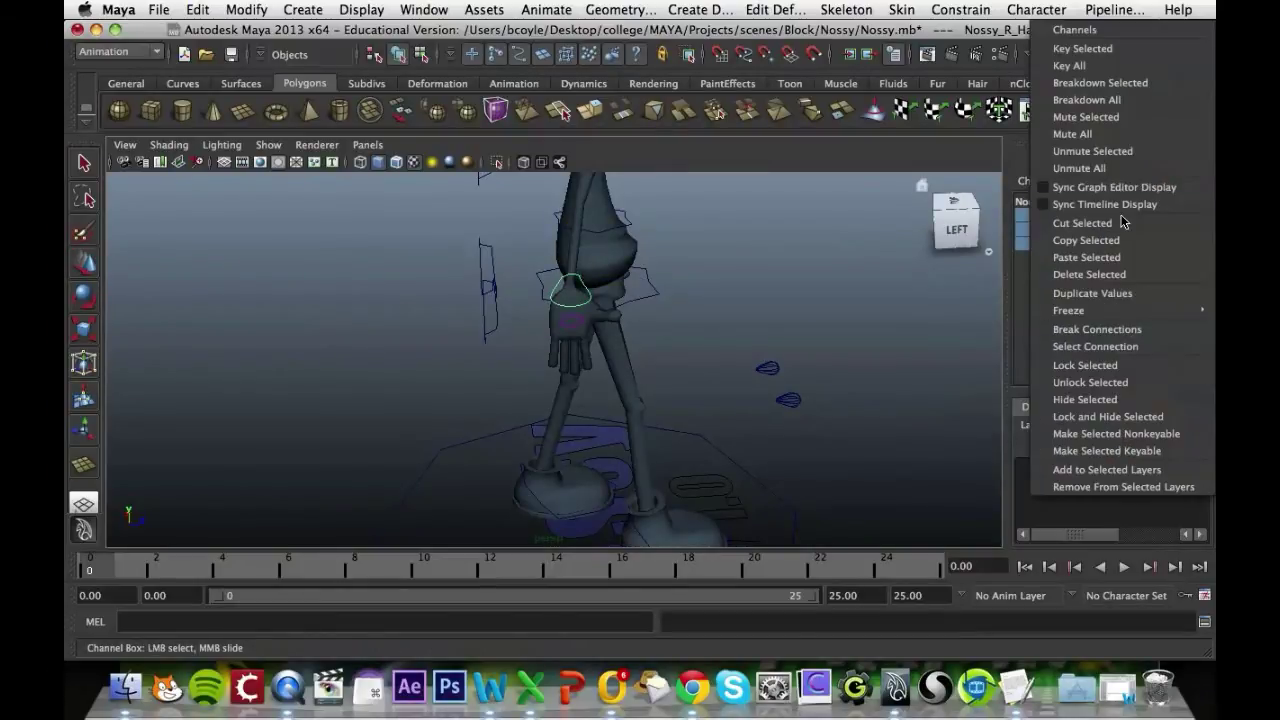
click(1112, 46)
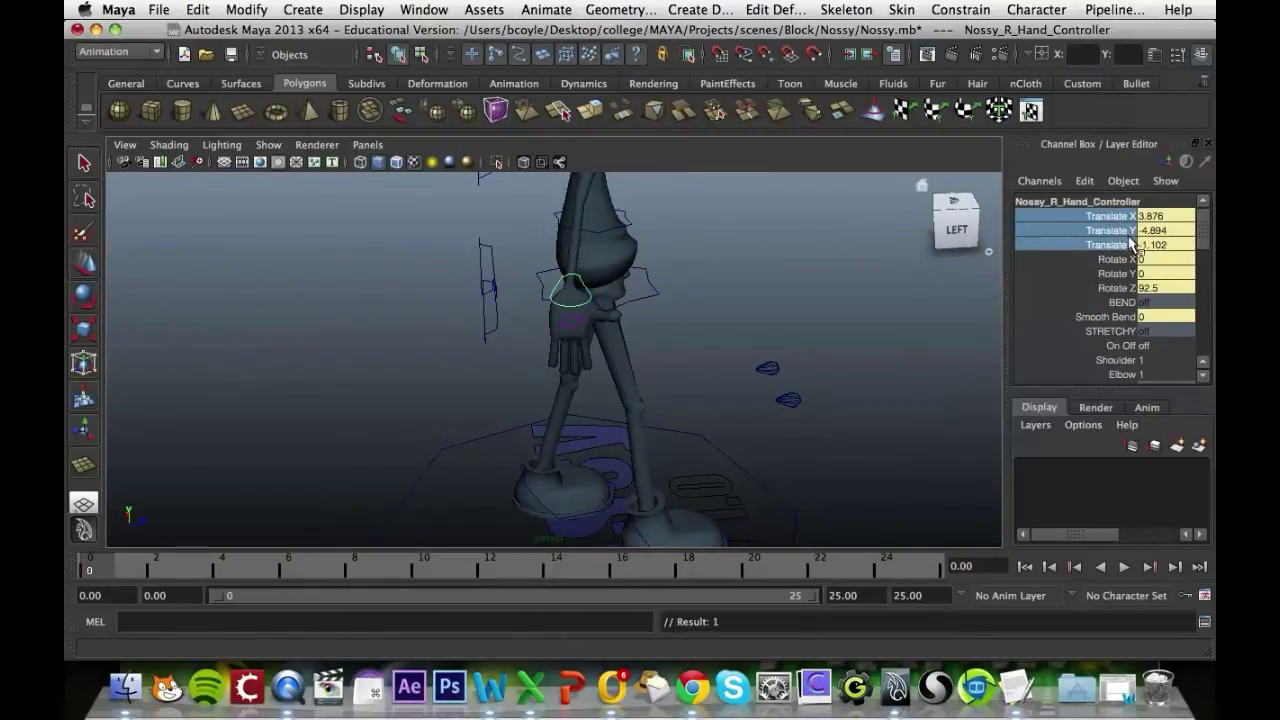
alt+drag(806, 317, 524, 332)
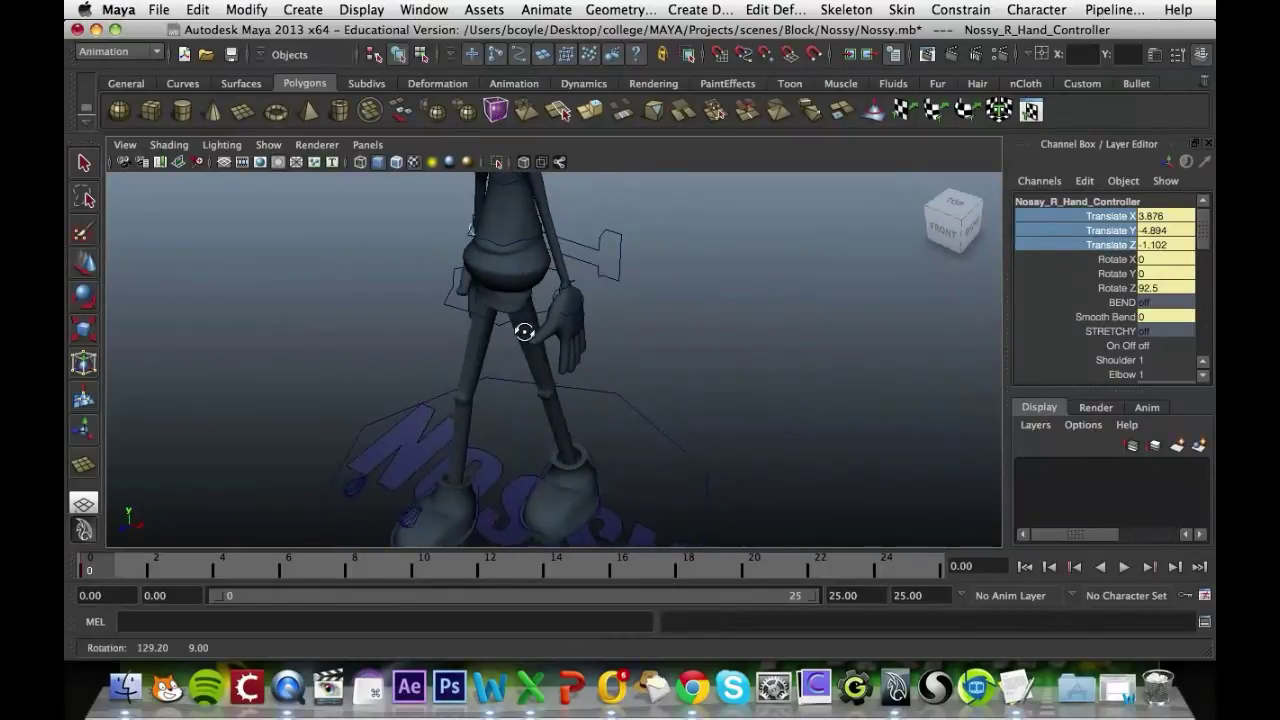
click(570, 289)
Swing the left hand forward (Translate Y -4.73, Z 1.167) and key its translates at frame 0.
key(w)
alt+drag(691, 323, 631, 309)
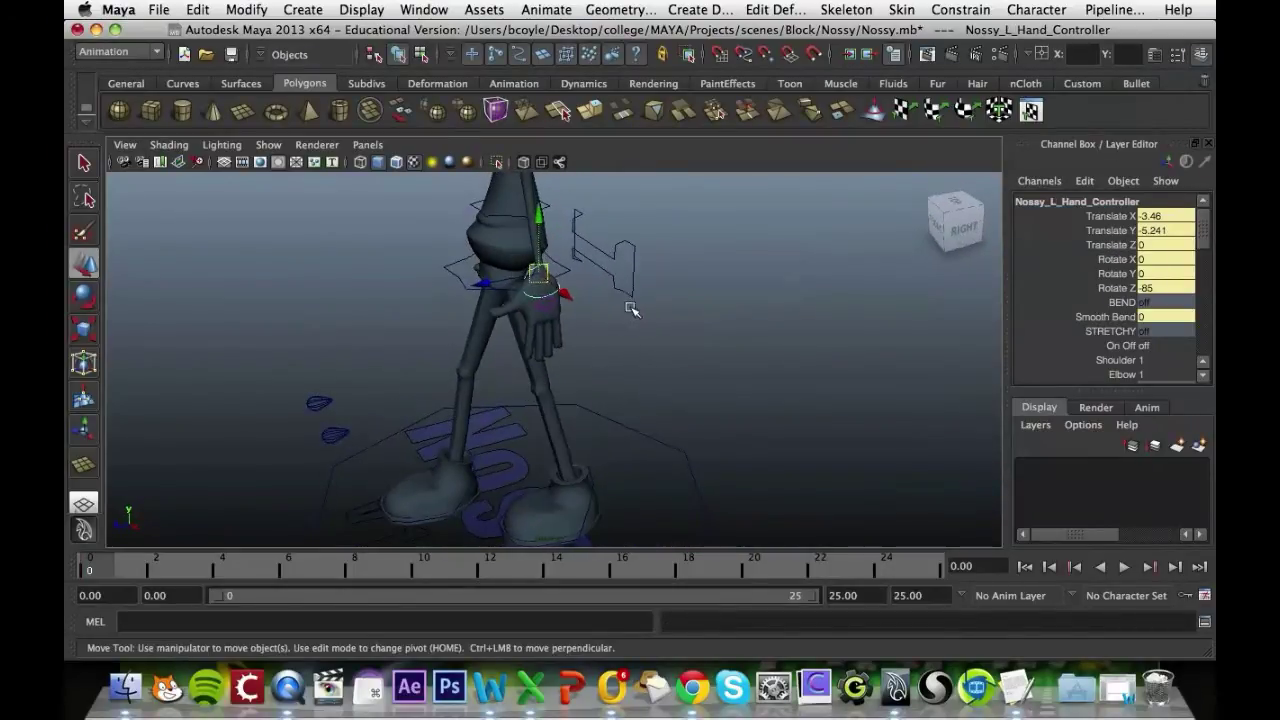
drag(491, 283, 466, 280)
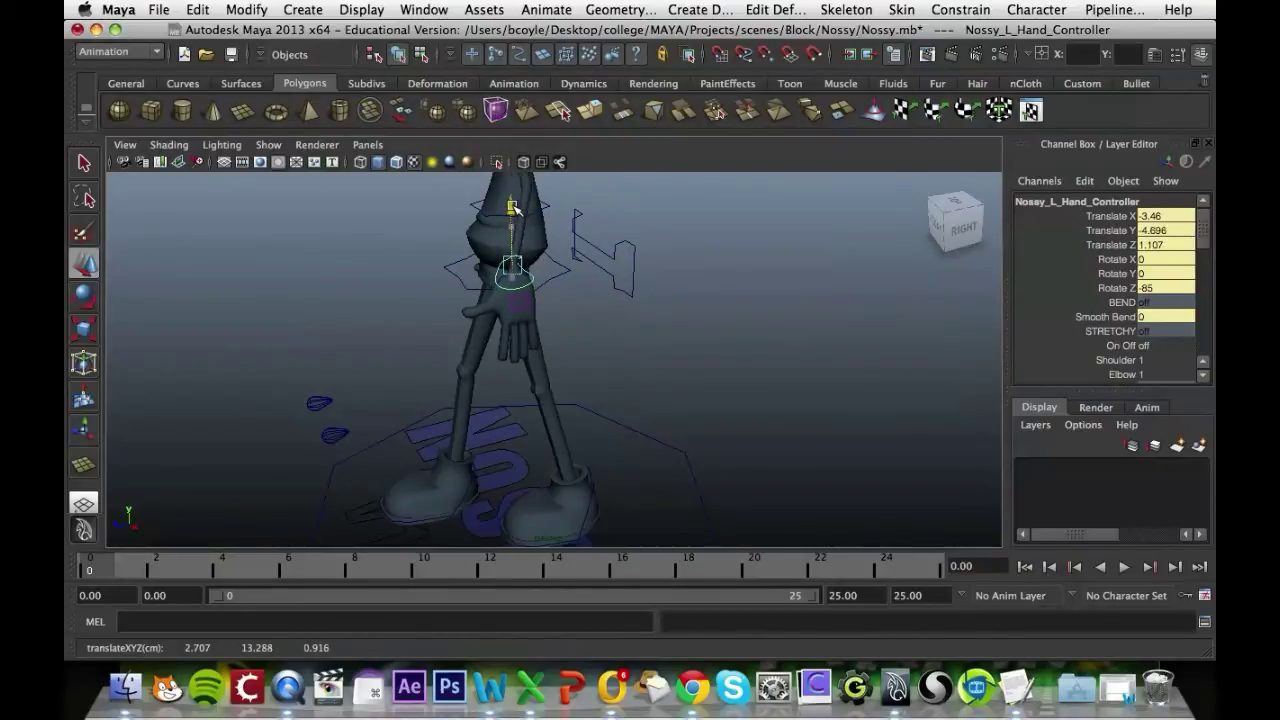
drag(514, 207, 514, 209)
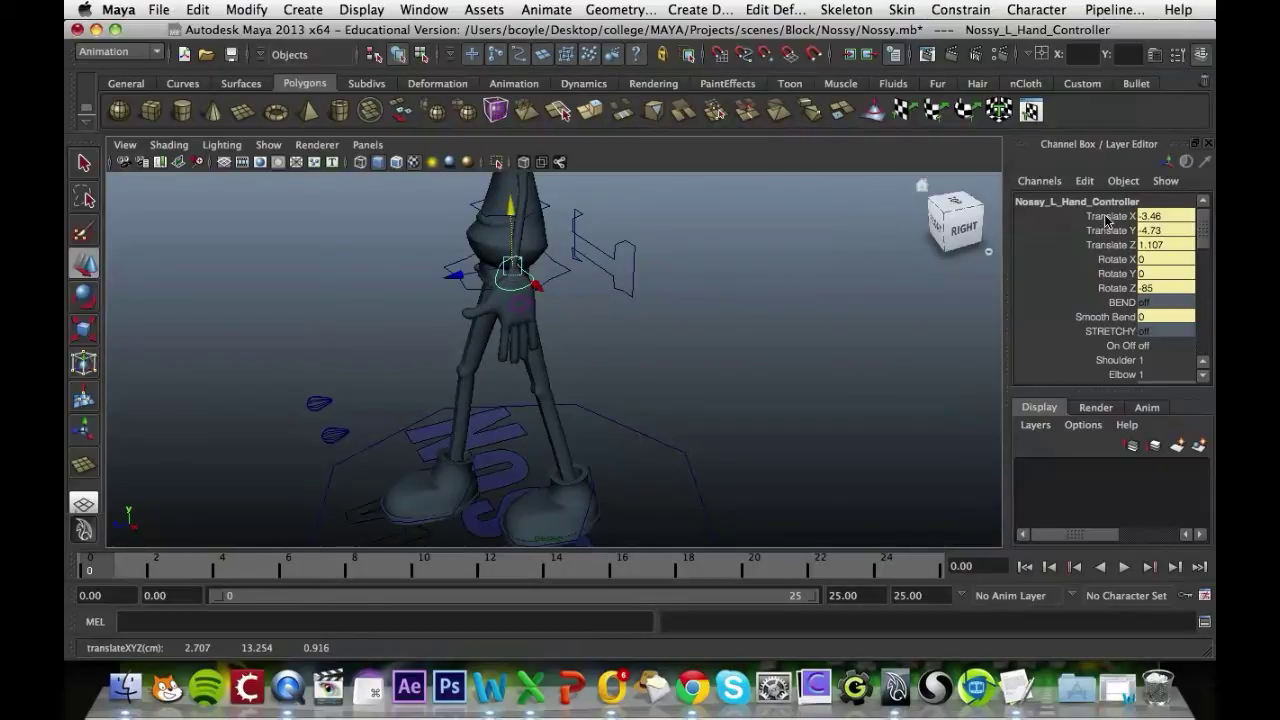
drag(1116, 220, 1118, 233)
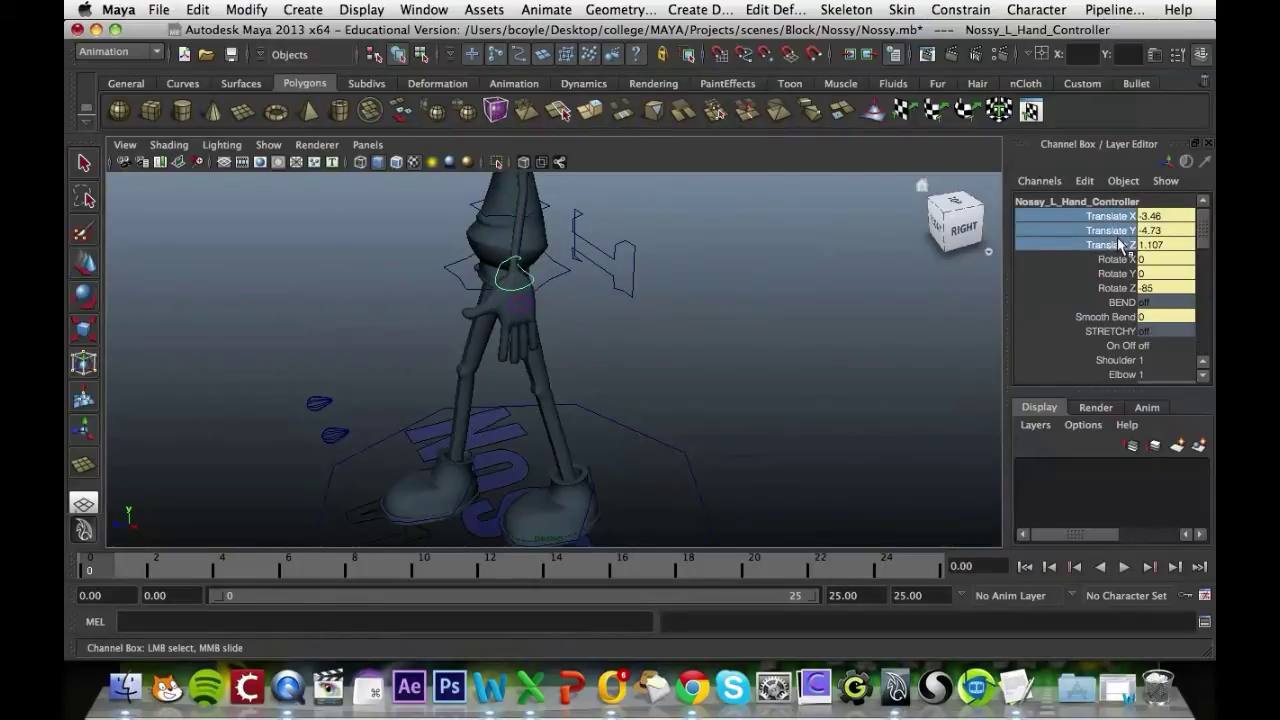
right_click(1118, 245)
click(1100, 46)
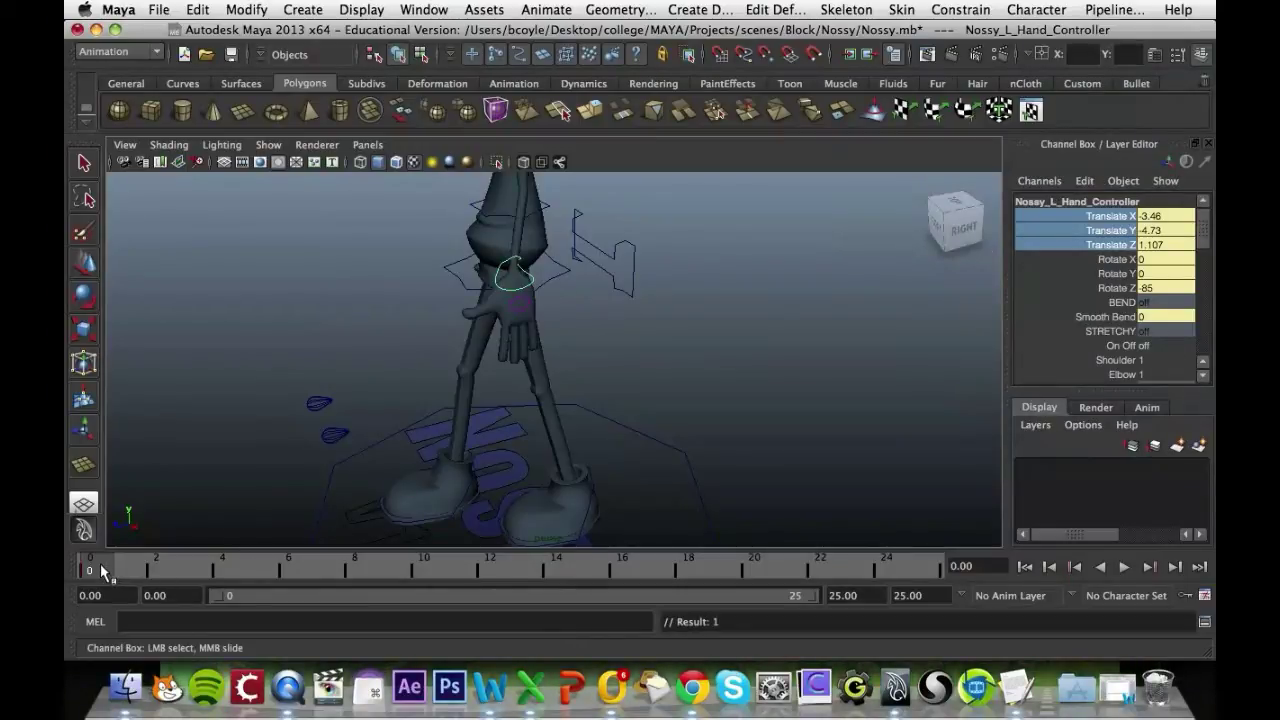
Key both hand controllers' translates at frame 25, then return to frame 0.
drag(142, 571, 940, 571)
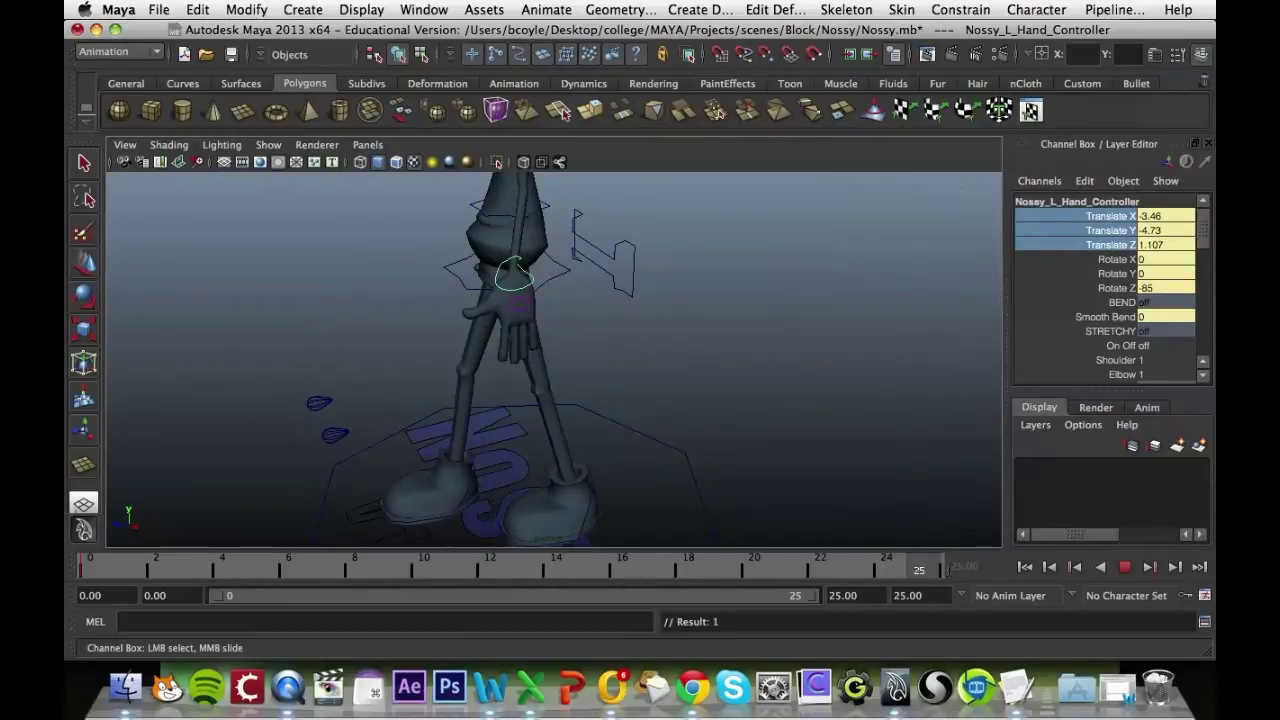
right_click(1137, 222)
click(1098, 46)
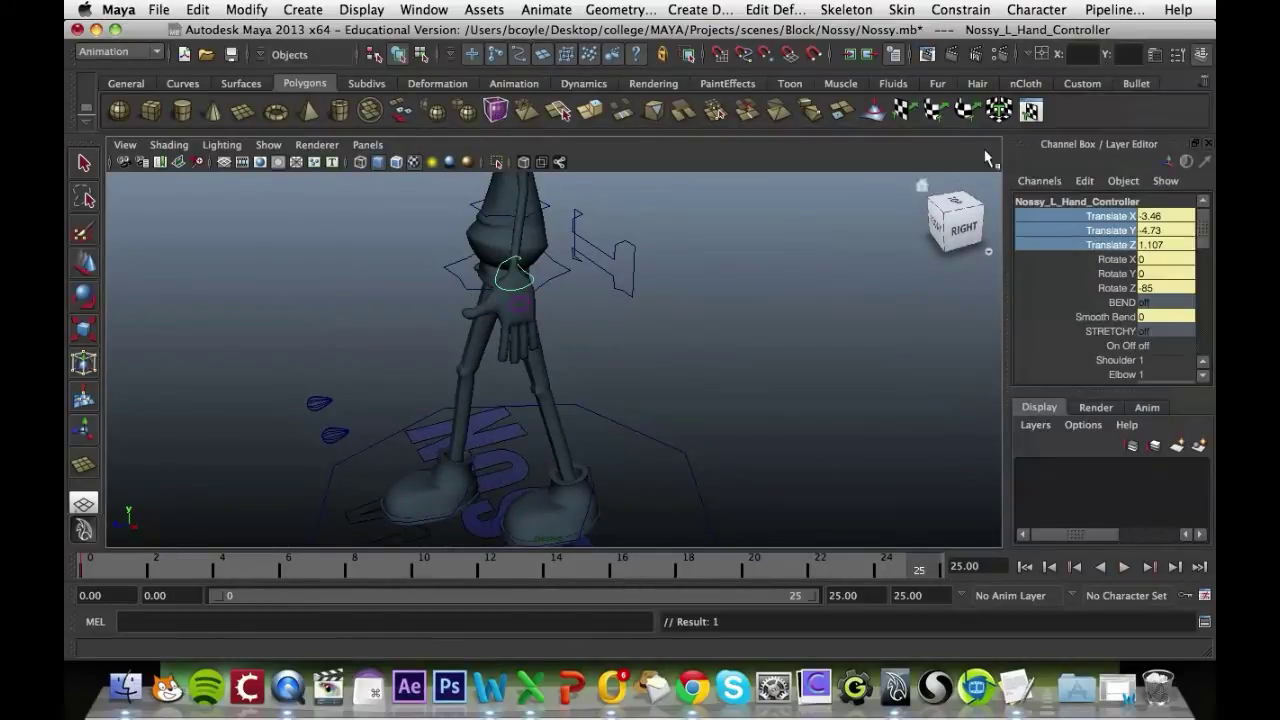
alt+drag(700, 356, 811, 322)
key(w)
click(558, 259)
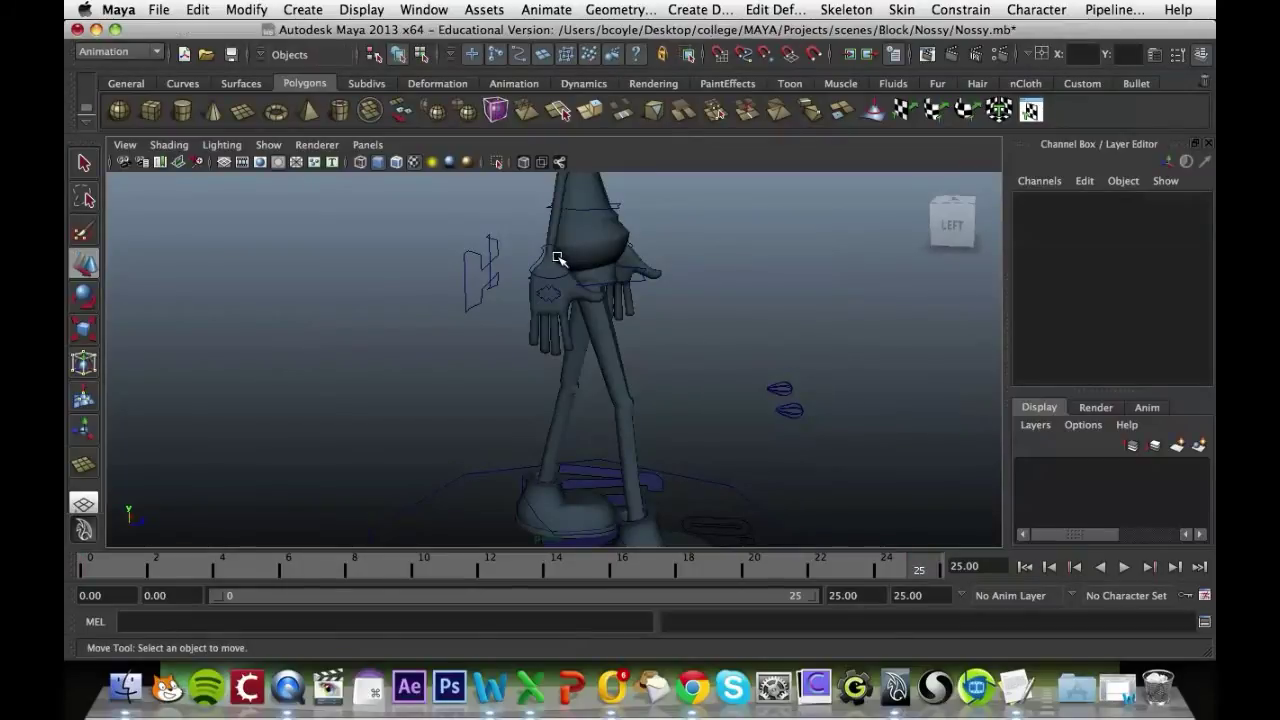
click(558, 252)
drag(1108, 219, 1112, 246)
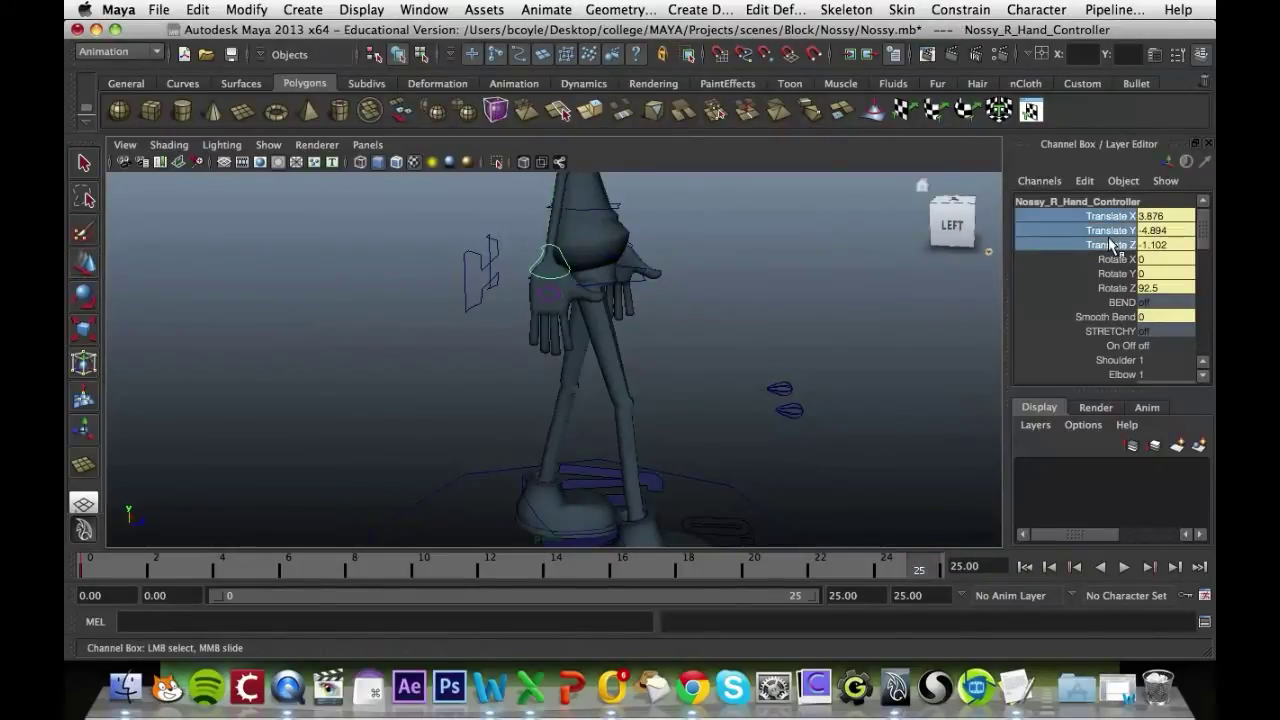
right_click(1112, 246)
click(1101, 52)
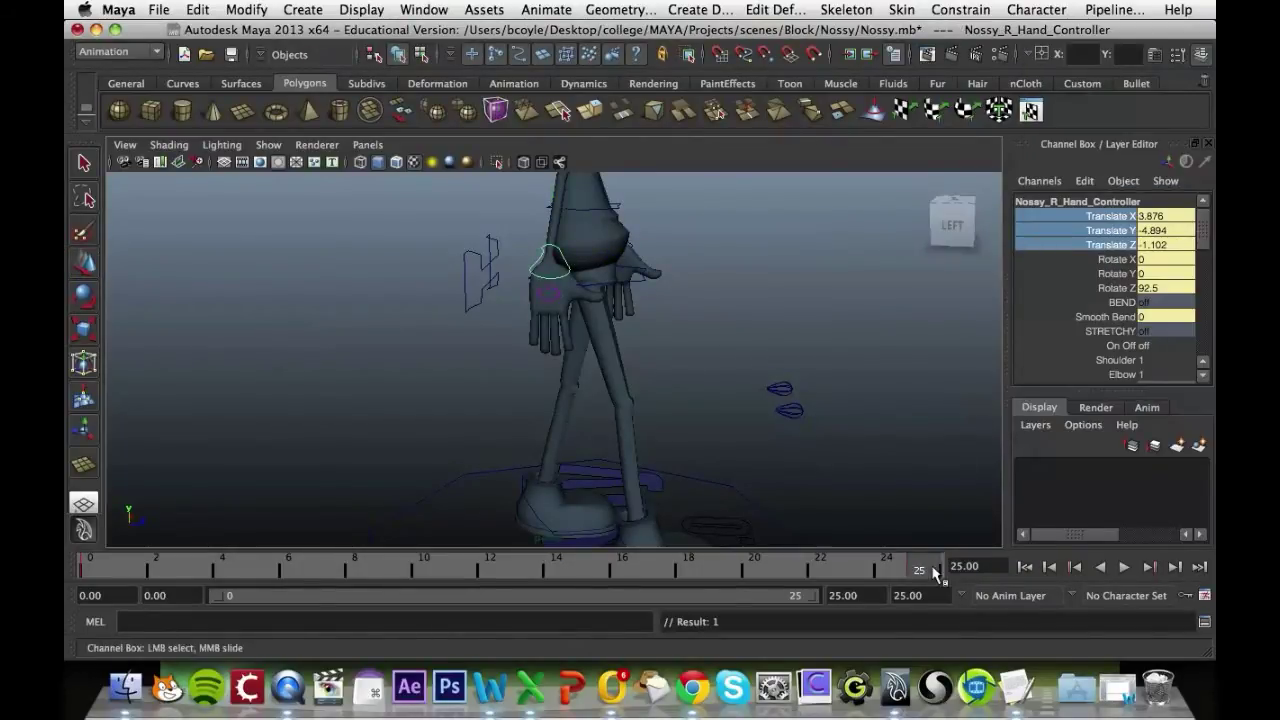
drag(919, 567, 523, 577)
At frame 13, swing the right hand controller forward along Z and key its translate channels.
mouse_move(694, 380)
alt+mouse_down()
mouse_move(720, 363)
mouse_move(692, 374)
alt+mouse_up()
key(w)
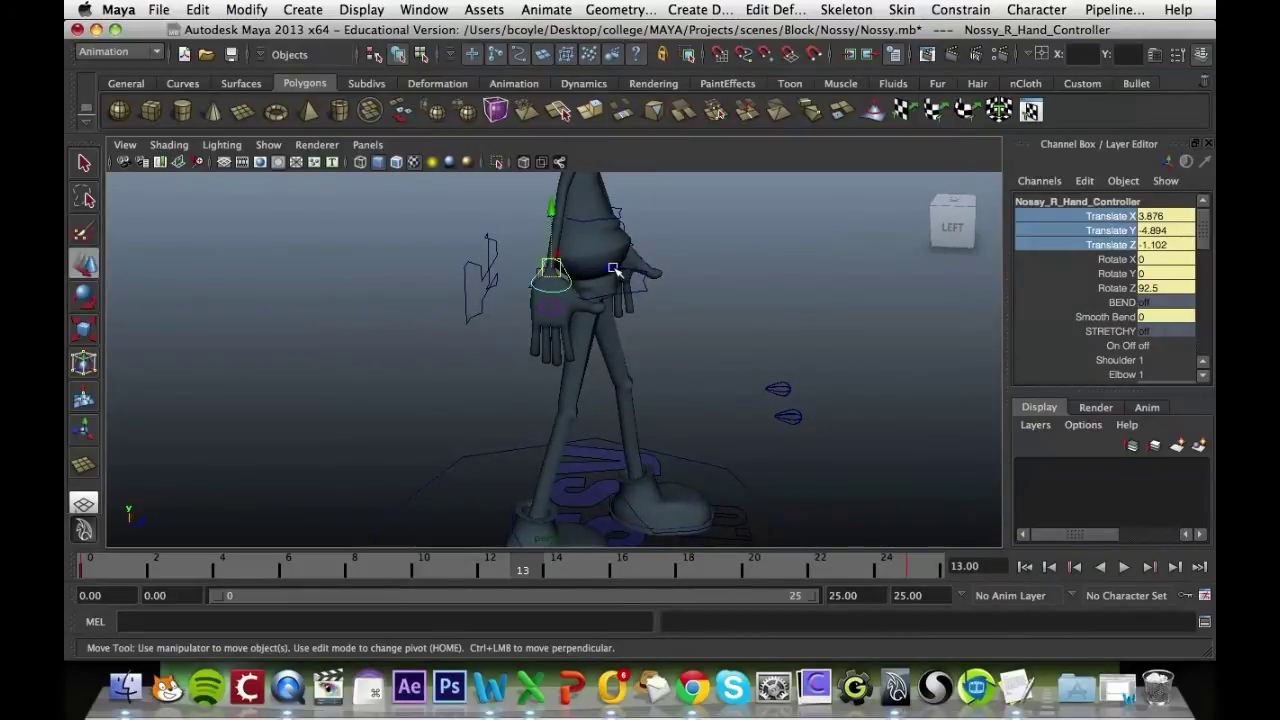
drag(613, 268, 679, 268)
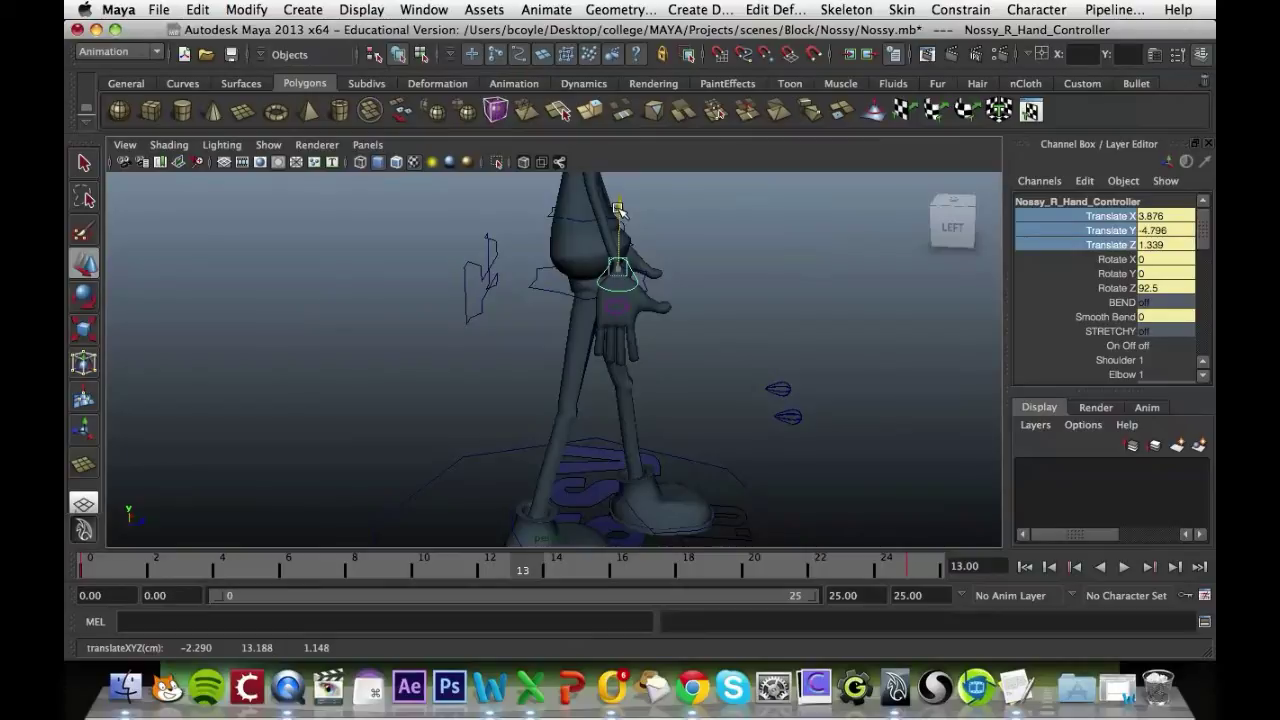
right_click(1097, 216)
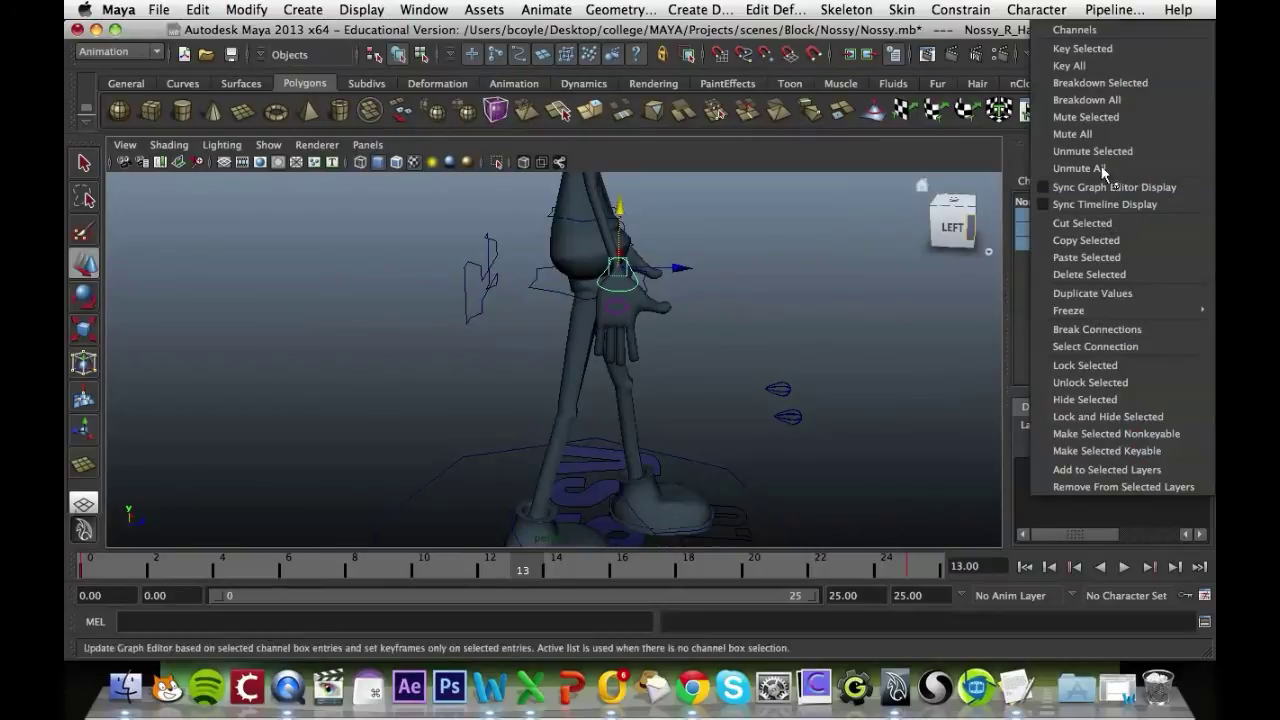
click(1094, 48)
Swing the left hand controller back to Translate Z -1.323 and key its translate channels.
alt+drag(766, 337, 397, 352)
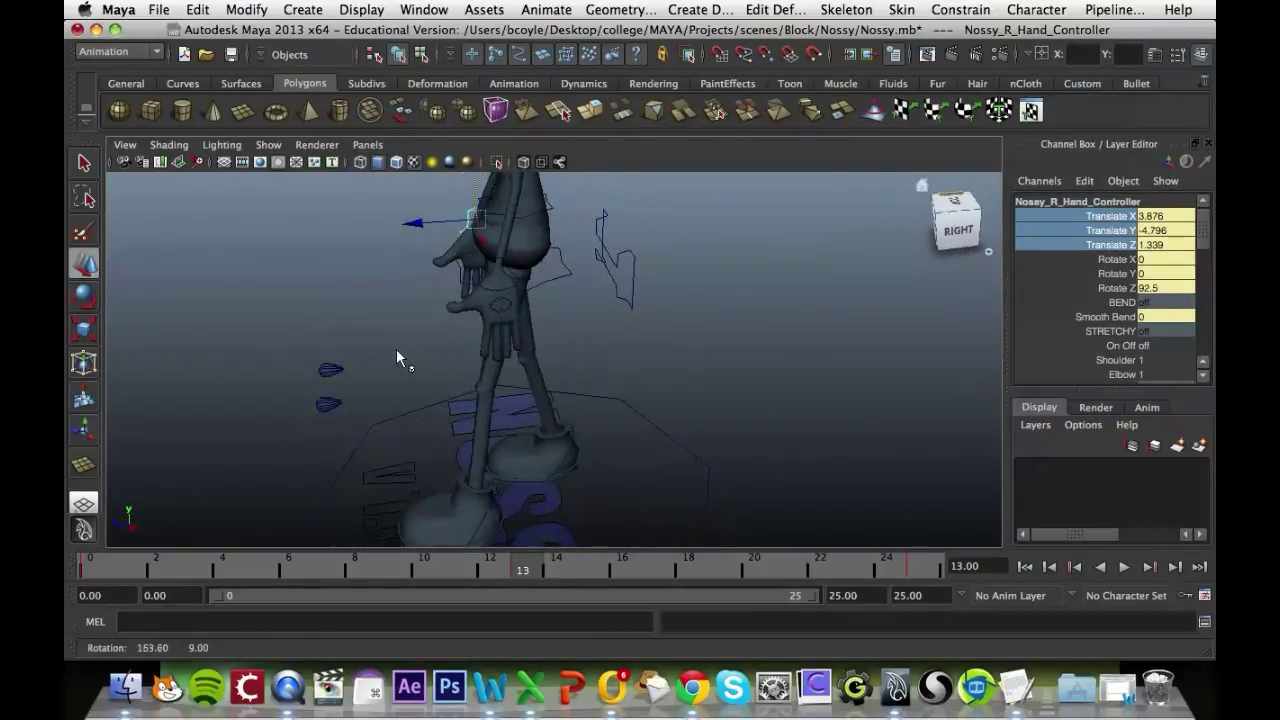
click(486, 257)
alt+drag(486, 257, 583, 296)
drag(428, 261, 501, 263)
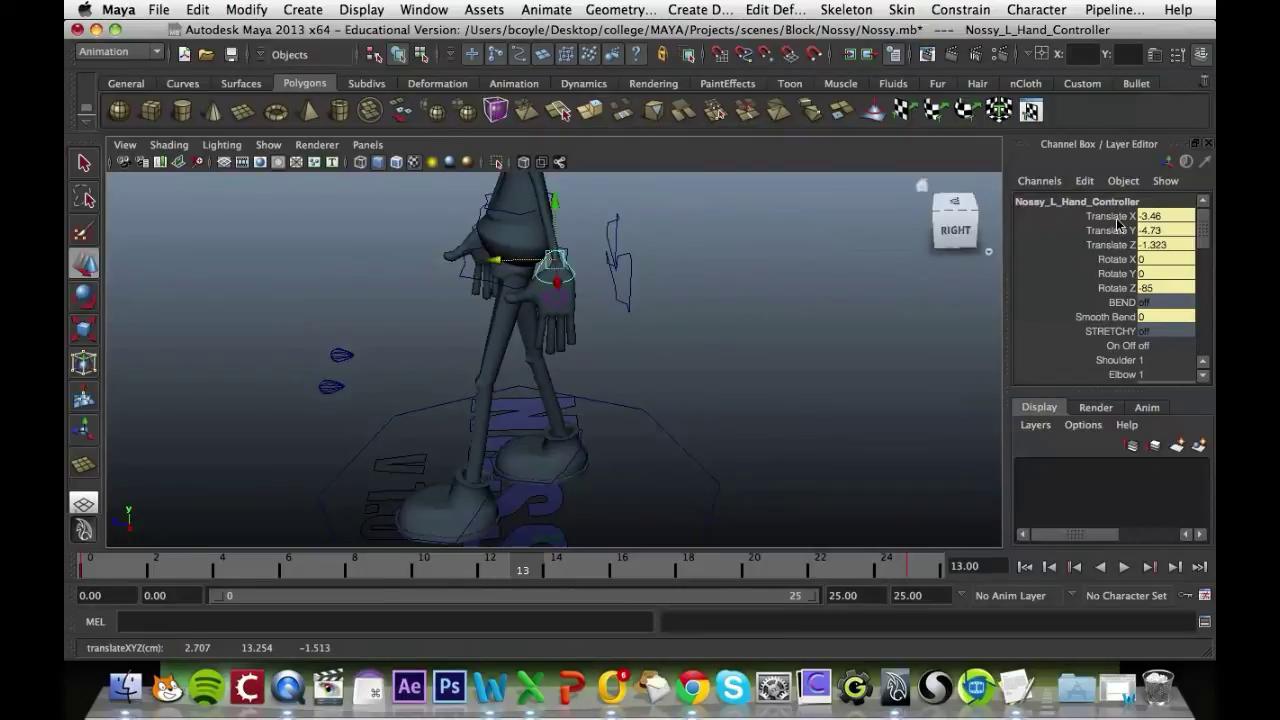
drag(1117, 222, 1118, 236)
right_drag(1121, 246, 1105, 47)
Deselect the hand controller and reframe the view on the whole character.
alt+drag(795, 457, 815, 393)
click(820, 323)
alt+drag(786, 471, 766, 366)
alt+middle_drag(766, 366, 792, 319)
Play the frames 0–25 walk cycle, stop it, and tumble to a front view.
alt+drag(786, 320, 862, 448)
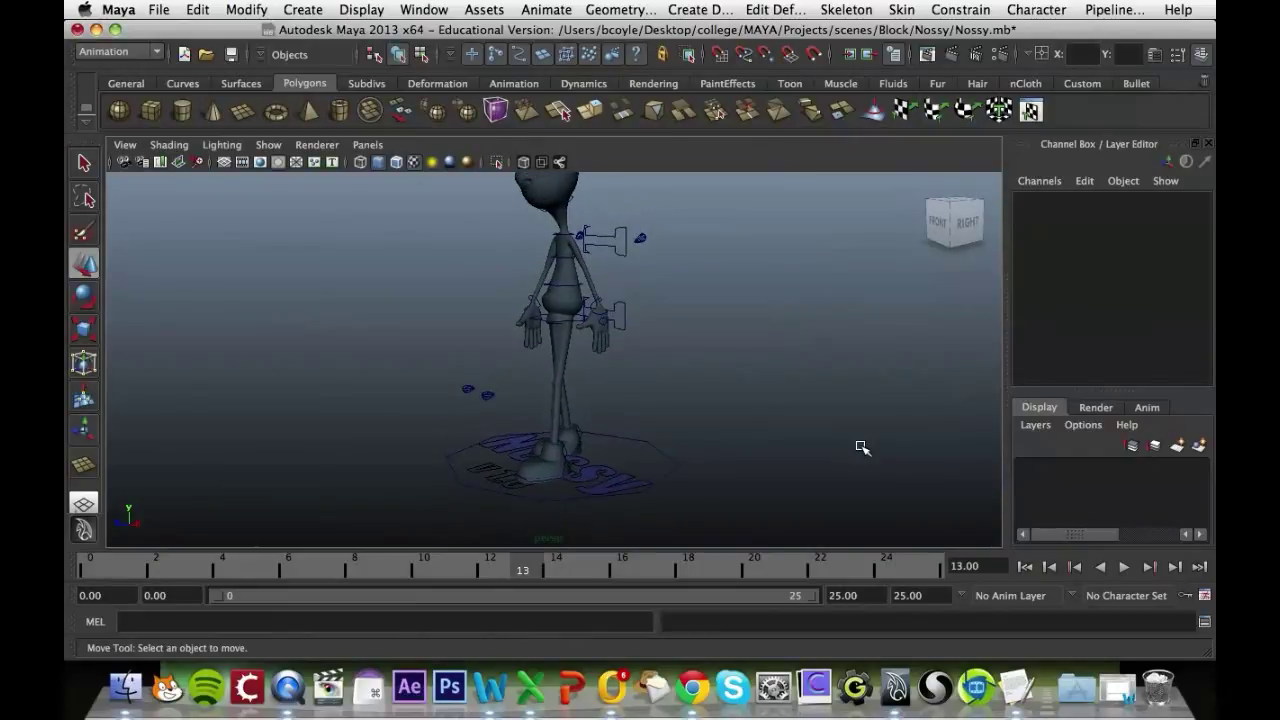
click(1121, 573)
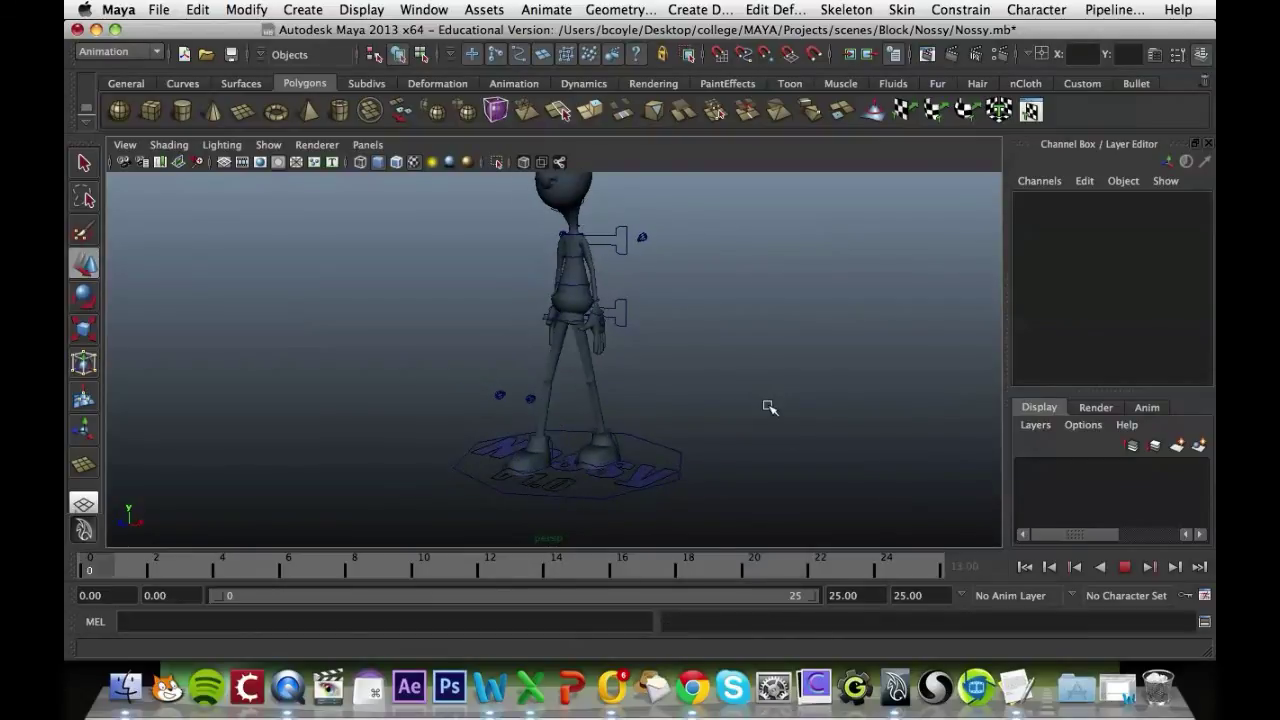
key(Escape)
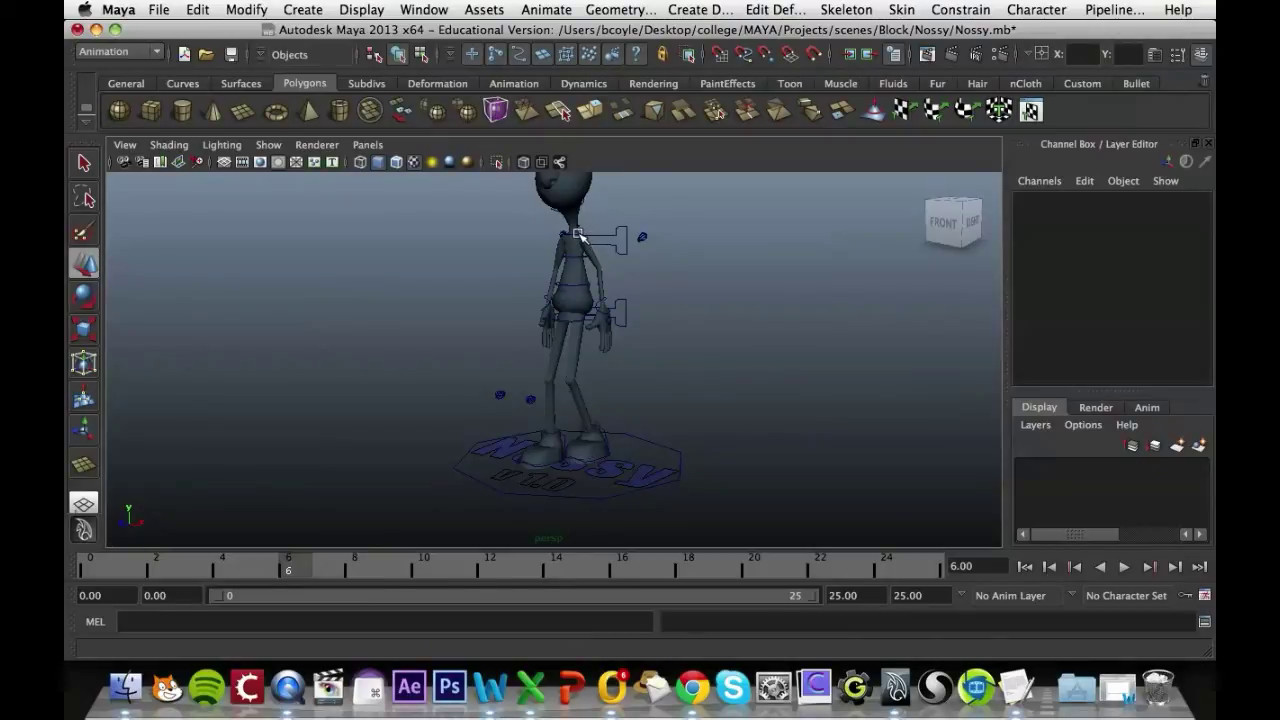
alt+drag(655, 278, 779, 303)
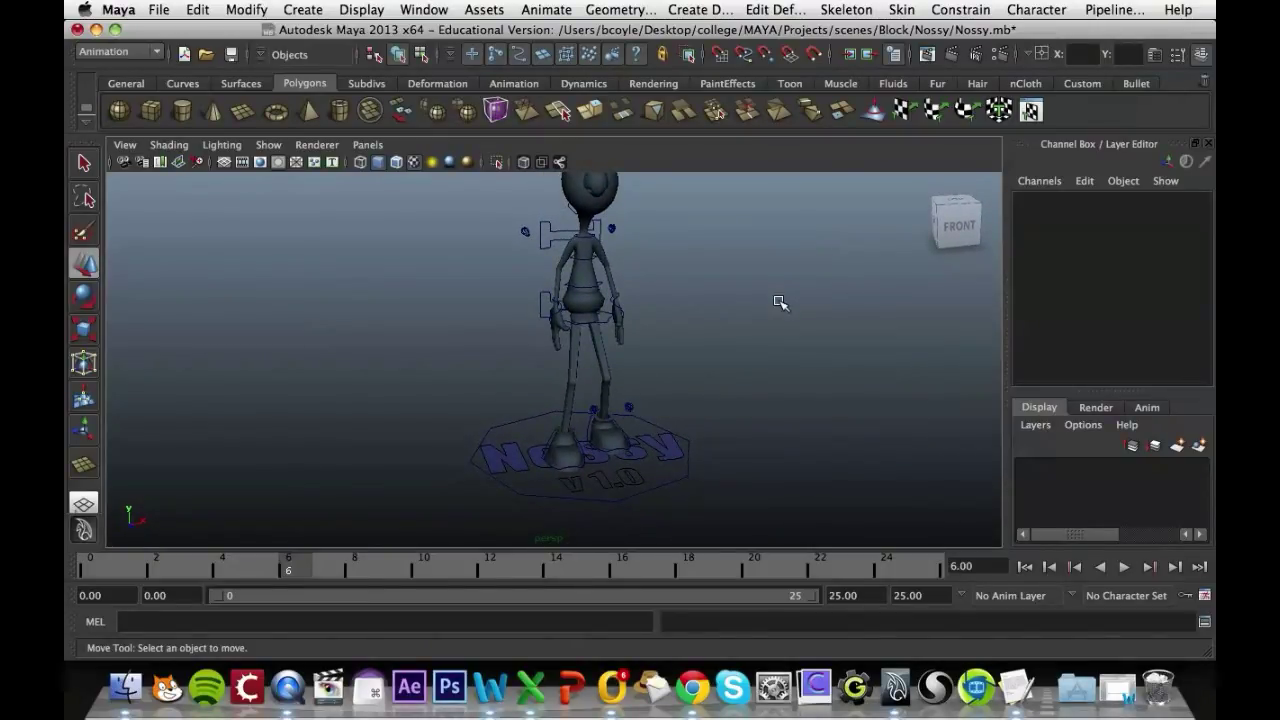